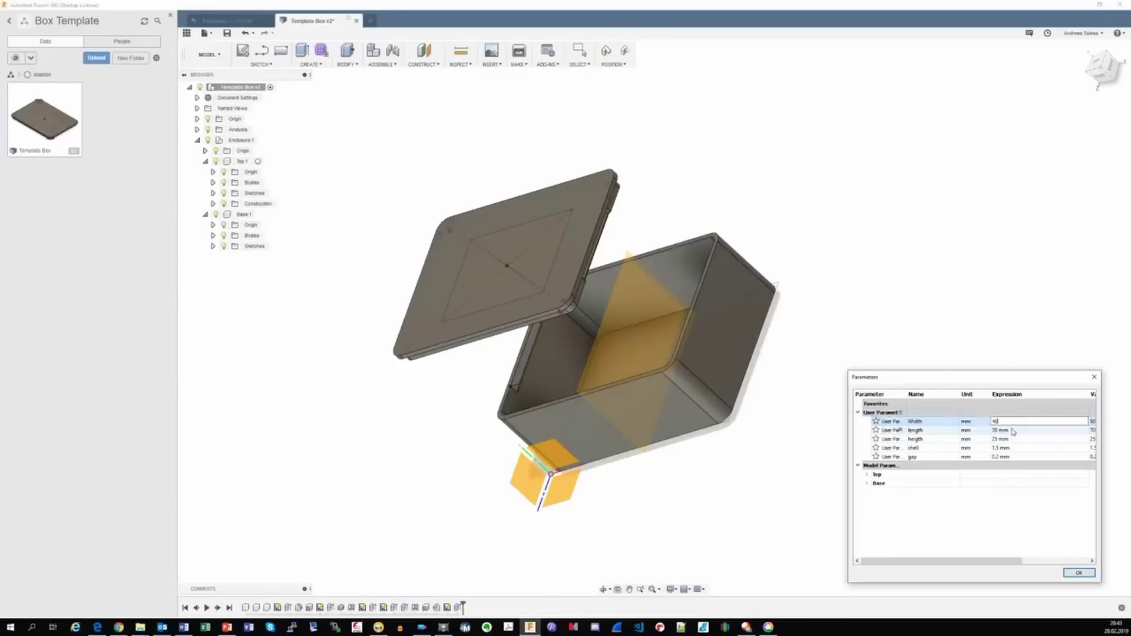
Step: Set the box parameters to width 40 mm, length 90 mm and height 50 mm
{"action": "key", "text": "Return"}
{"action": "left_click", "coordinate": [999, 431]}
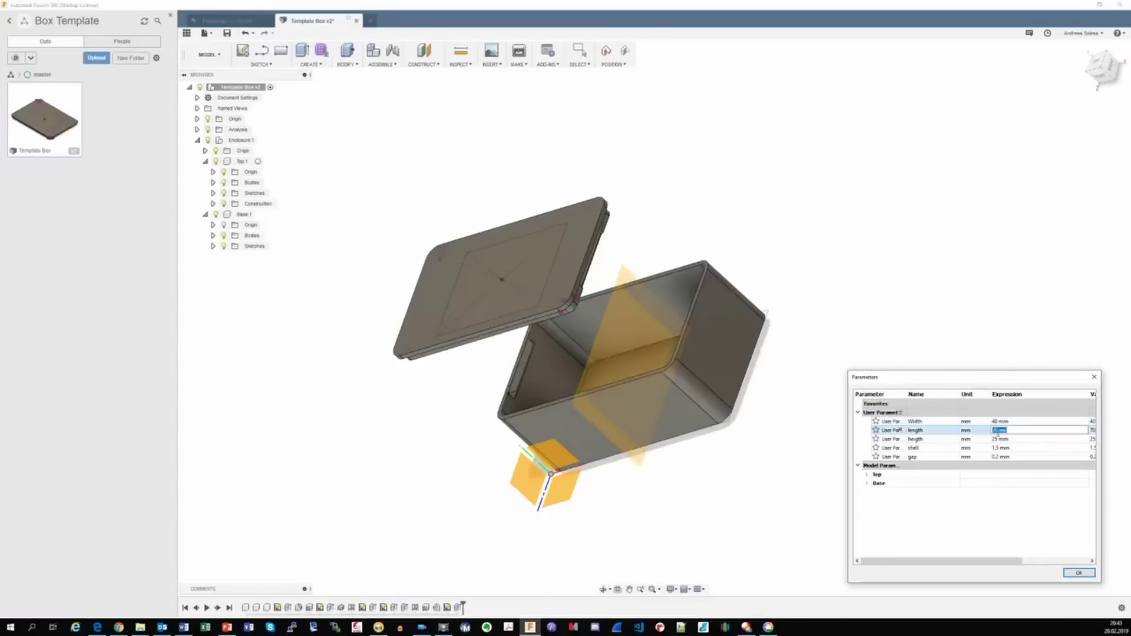
{"action": "type", "text": "90"}
{"action": "key", "text": "Return"}
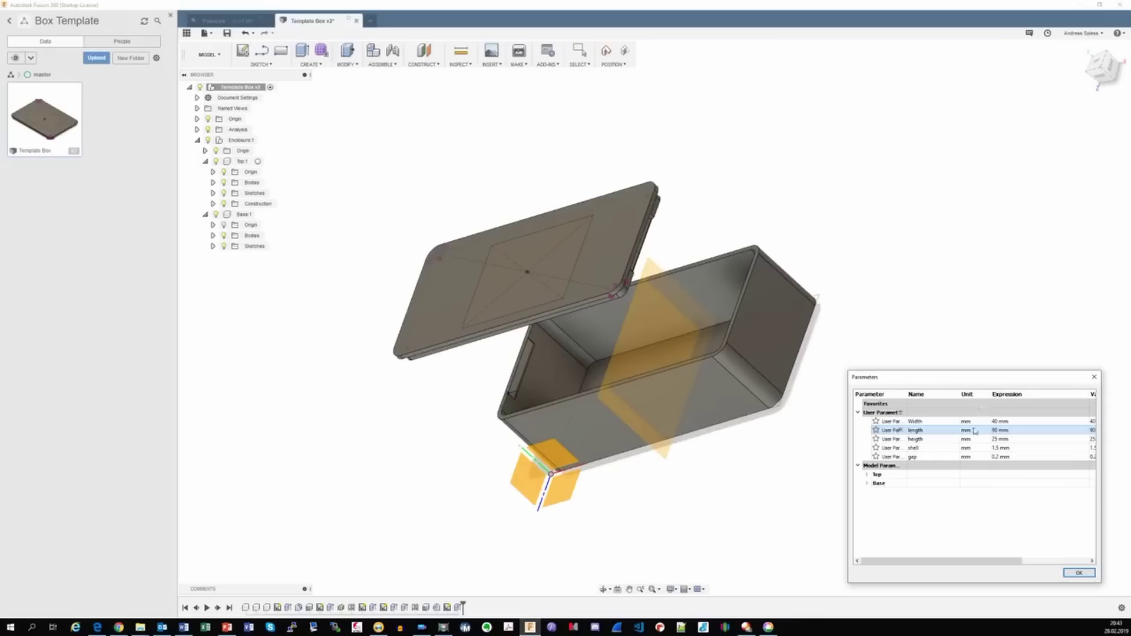
{"action": "left_click", "coordinate": [996, 439]}
{"action": "type", "text": "50"}
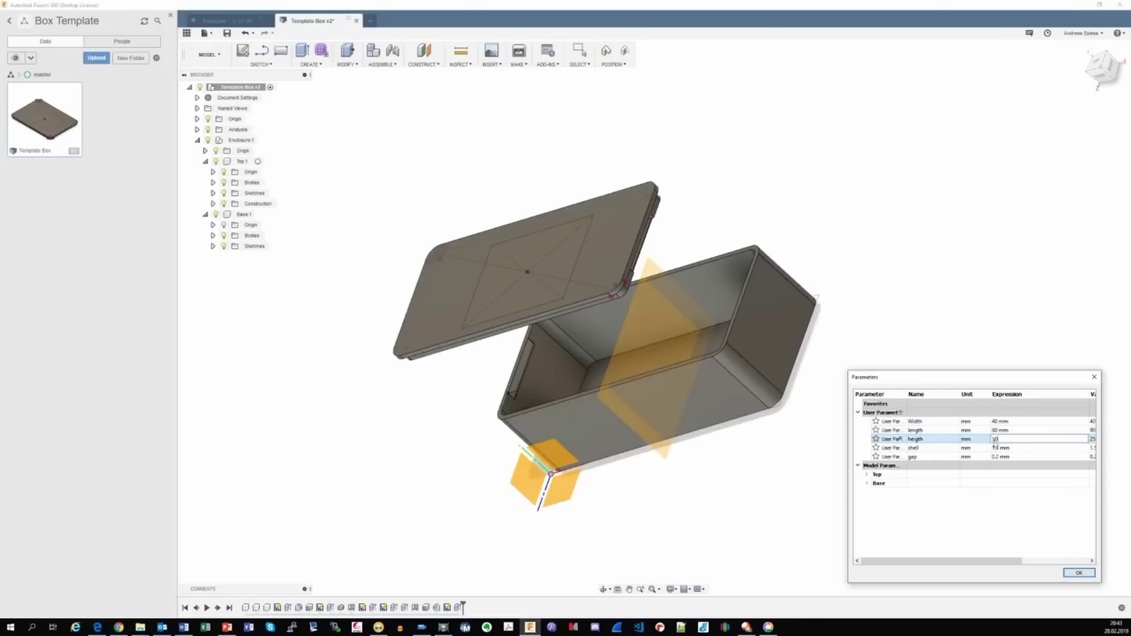
{"action": "key", "text": "Return"}
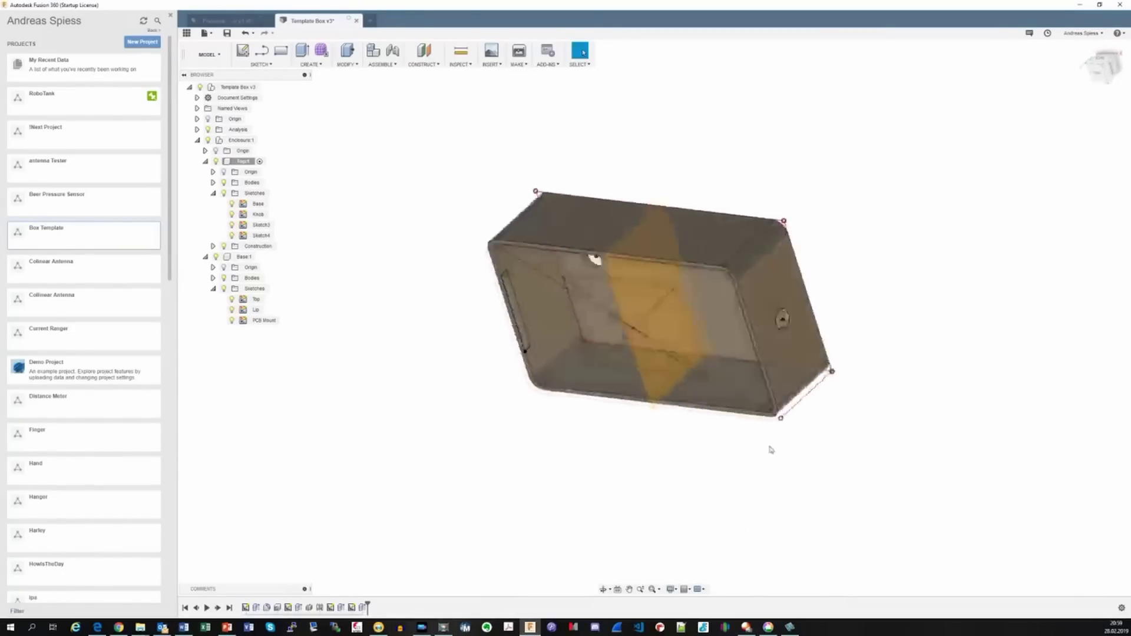
{"action": "left_click", "coordinate": [700, 346]}
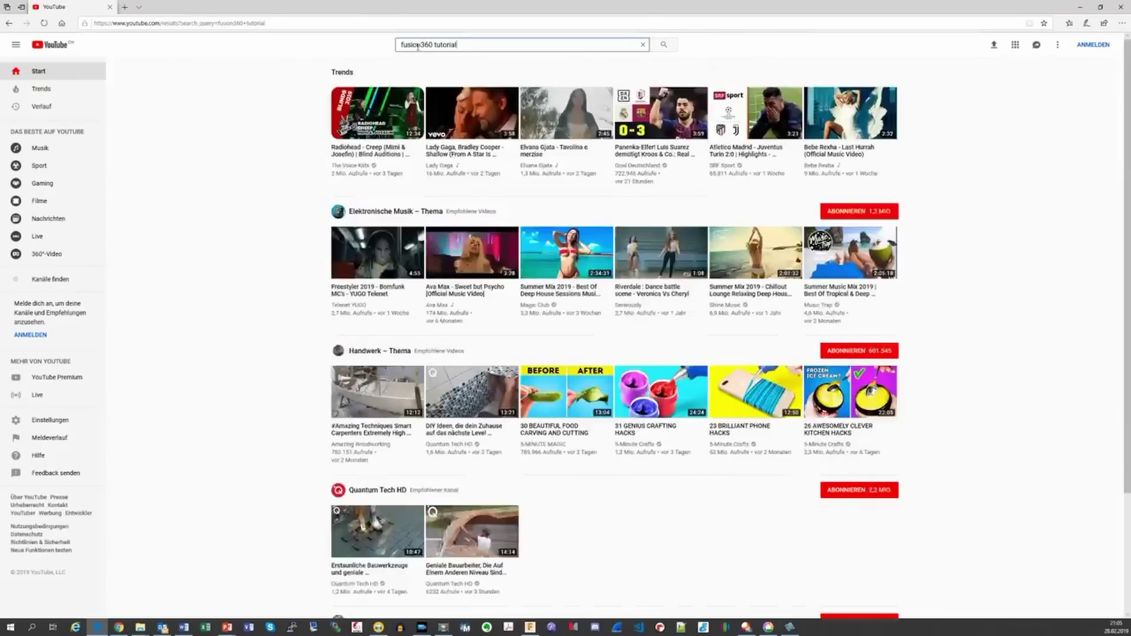
Step: Scroll down through the 'fusion360 tutorial' search results
{"action": "scroll", "coordinate": [391, 152], "scroll_direction": "down", "scroll_amount": 1}
{"action": "scroll", "coordinate": [392, 185], "scroll_direction": "down", "scroll_amount": 15}
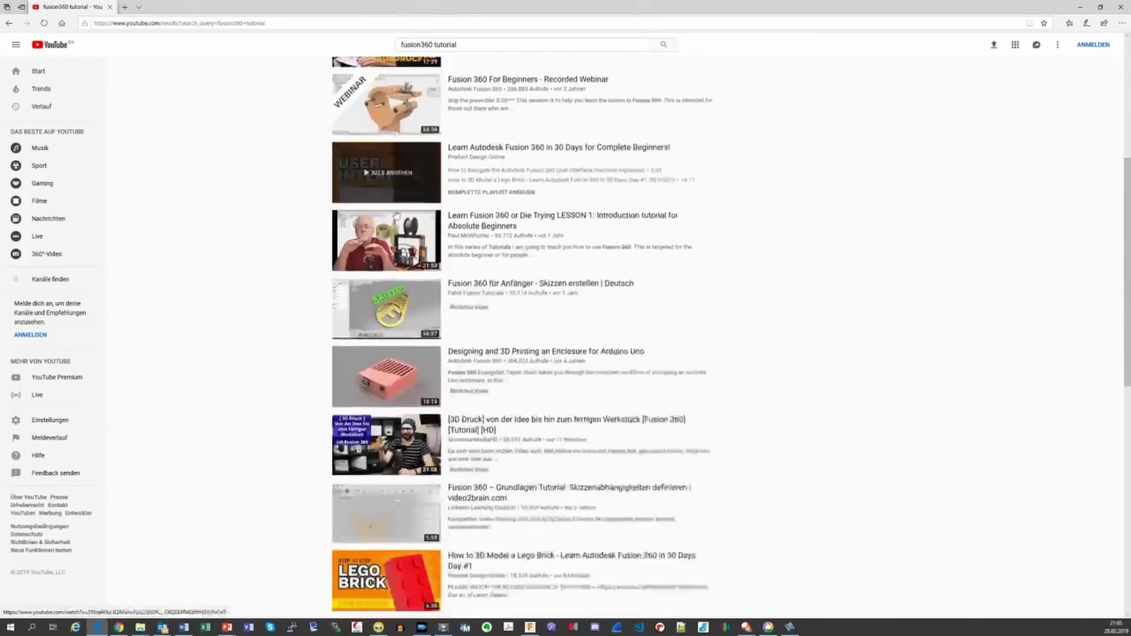
{"action": "scroll", "coordinate": [397, 229], "scroll_direction": "down", "scroll_amount": 15}
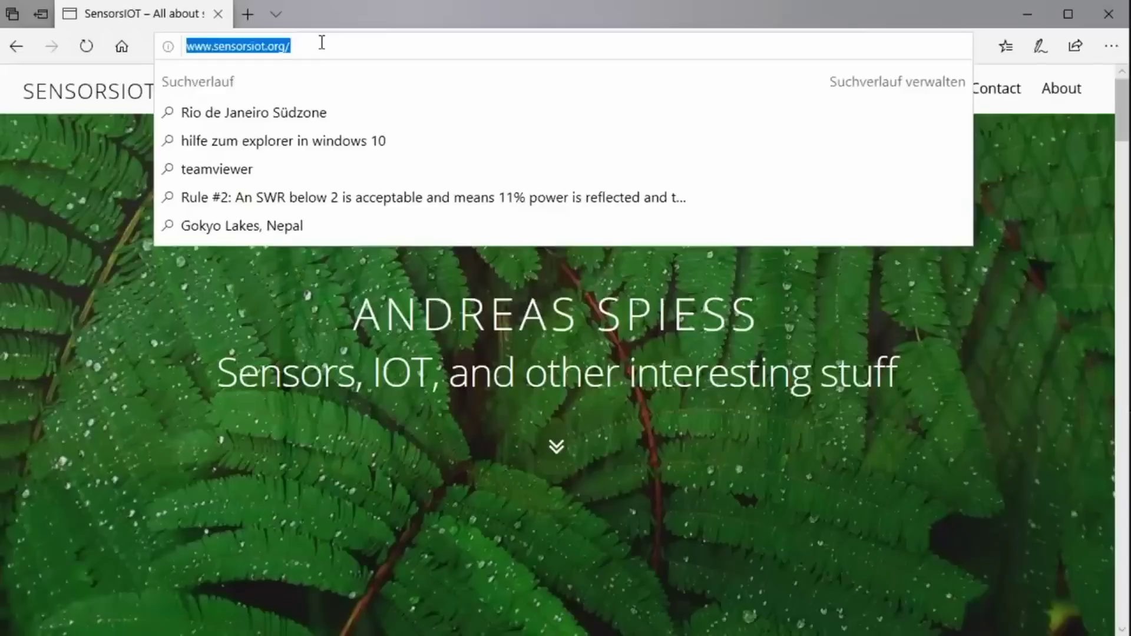
Step: Download Template Box.f3d from its shared Google Drive link
{"action": "key", "text": "Return"}
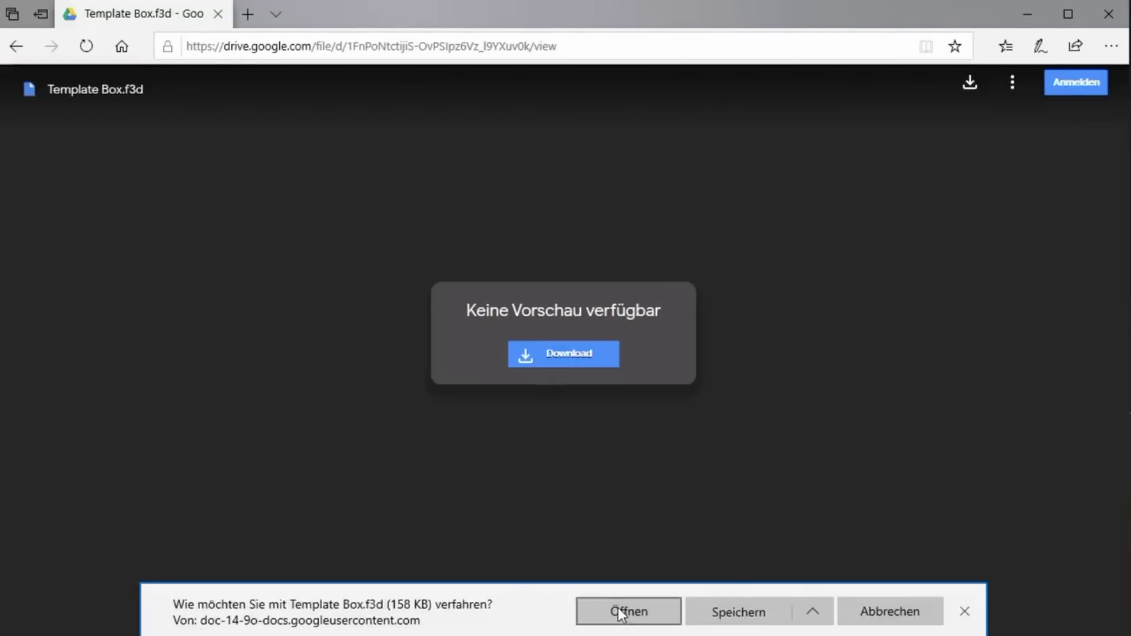
{"action": "left_click", "coordinate": [740, 613]}
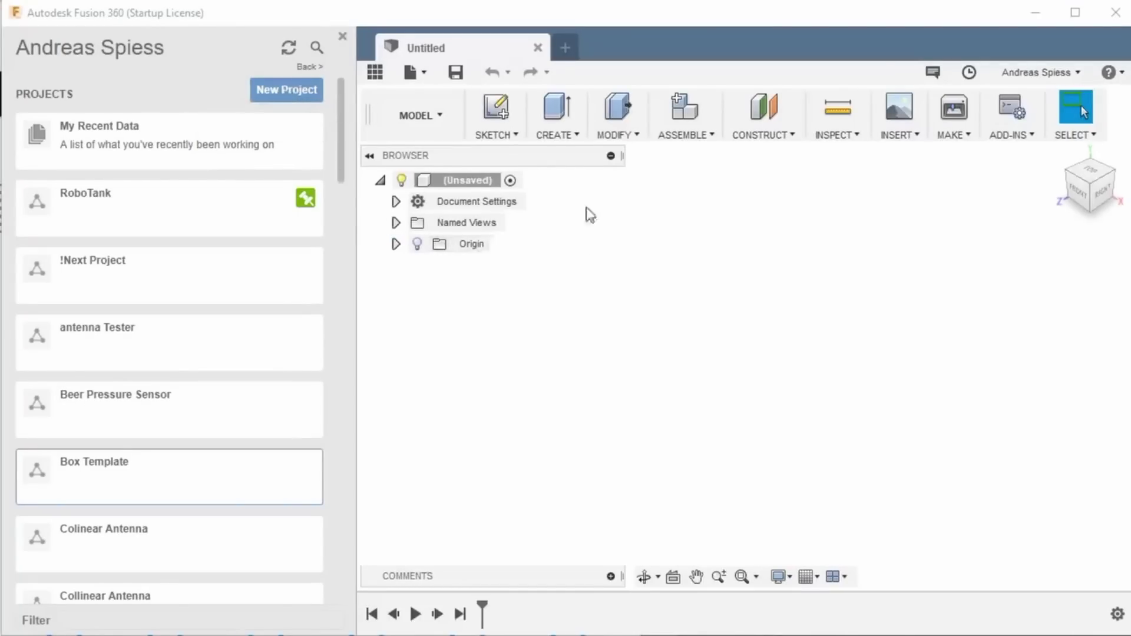
Step: Create a new Fusion 360 project named 'Box Template'
{"action": "left_click", "coordinate": [287, 91]}
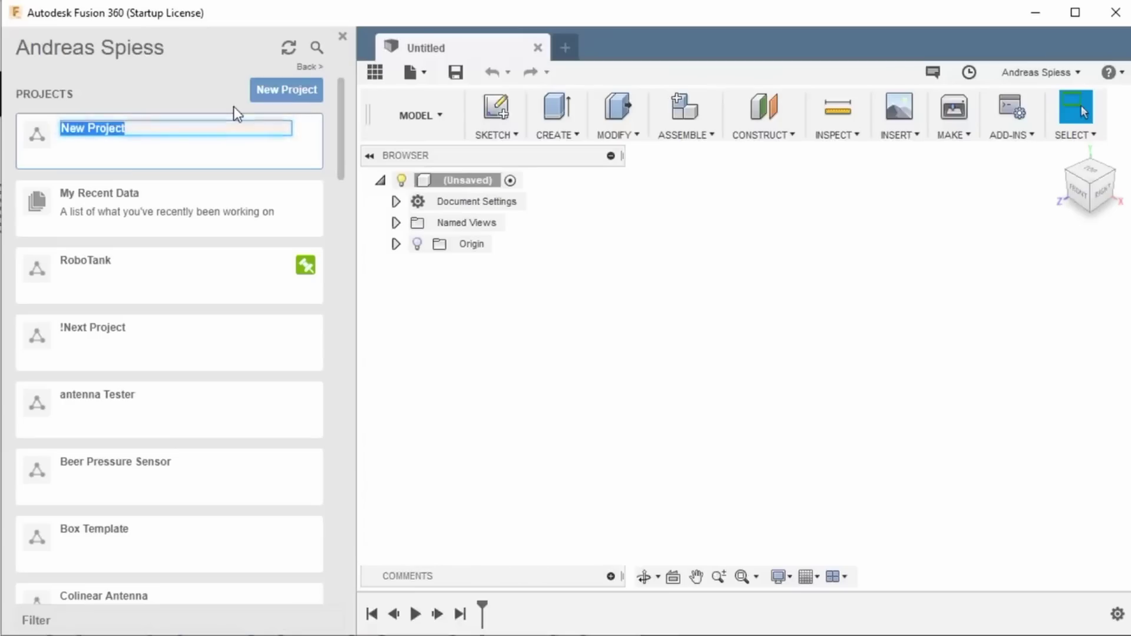
{"action": "type", "text": "Box T"}
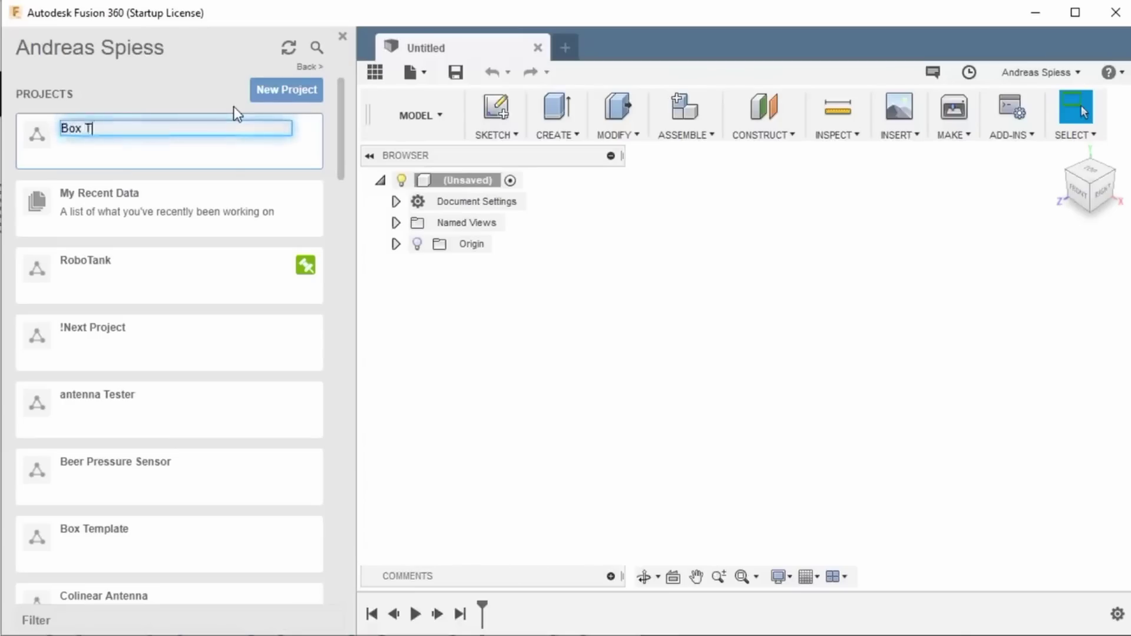
{"action": "type", "text": "emplate"}
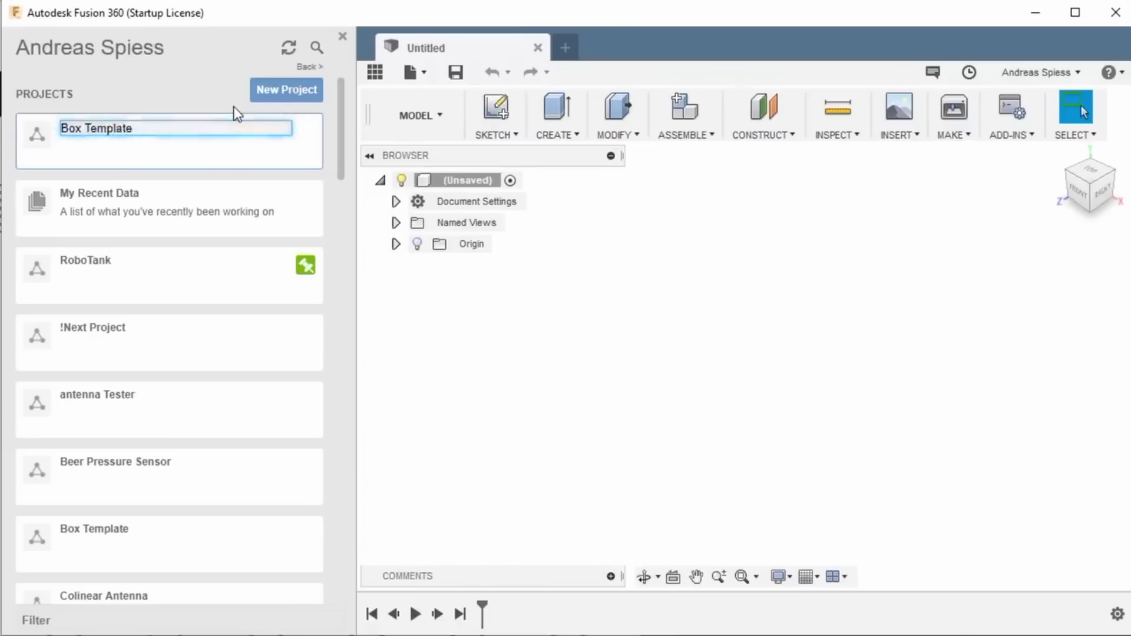
{"action": "key", "text": "Return"}
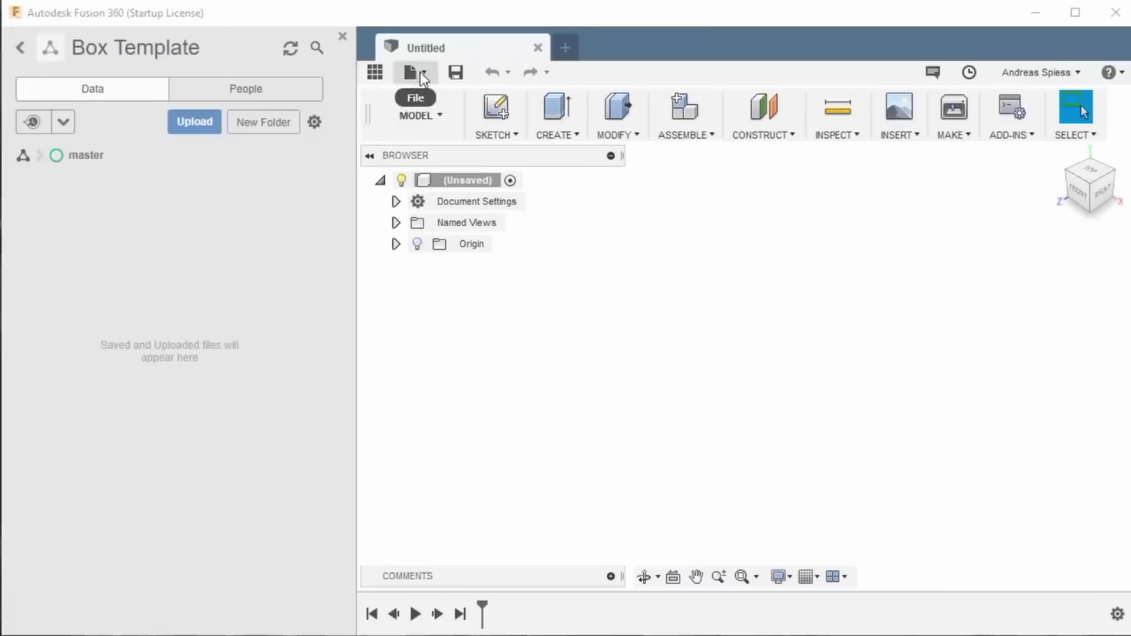
Step: Open the downloaded Template Box.f3d from the computer
{"action": "left_click", "coordinate": [425, 73]}
{"action": "left_click", "coordinate": [423, 135]}
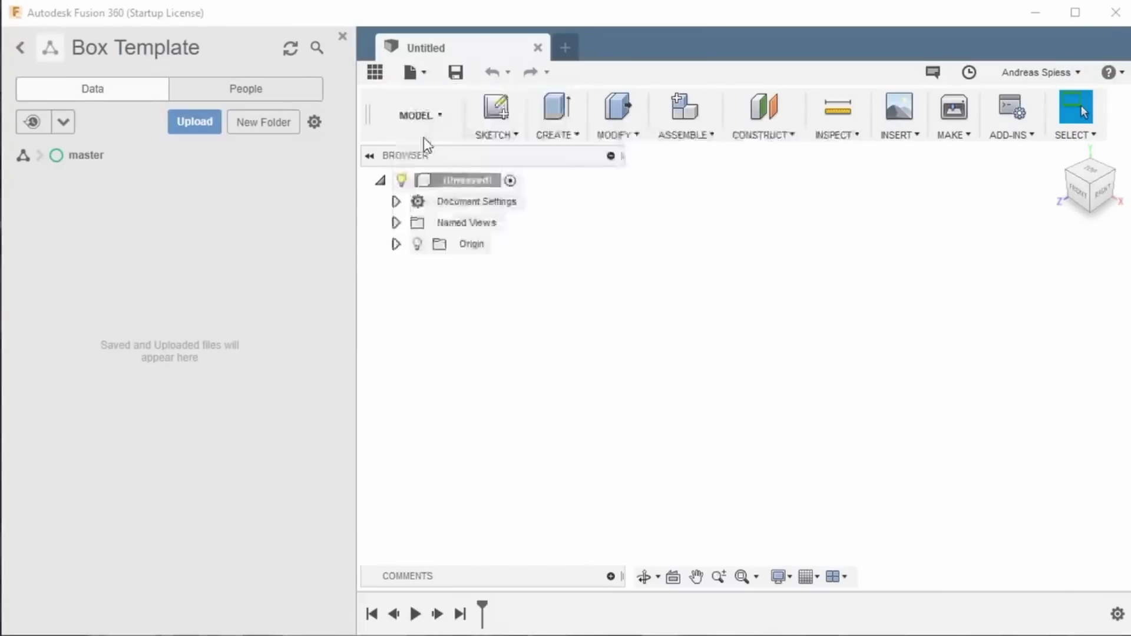
{"action": "left_click", "coordinate": [326, 505]}
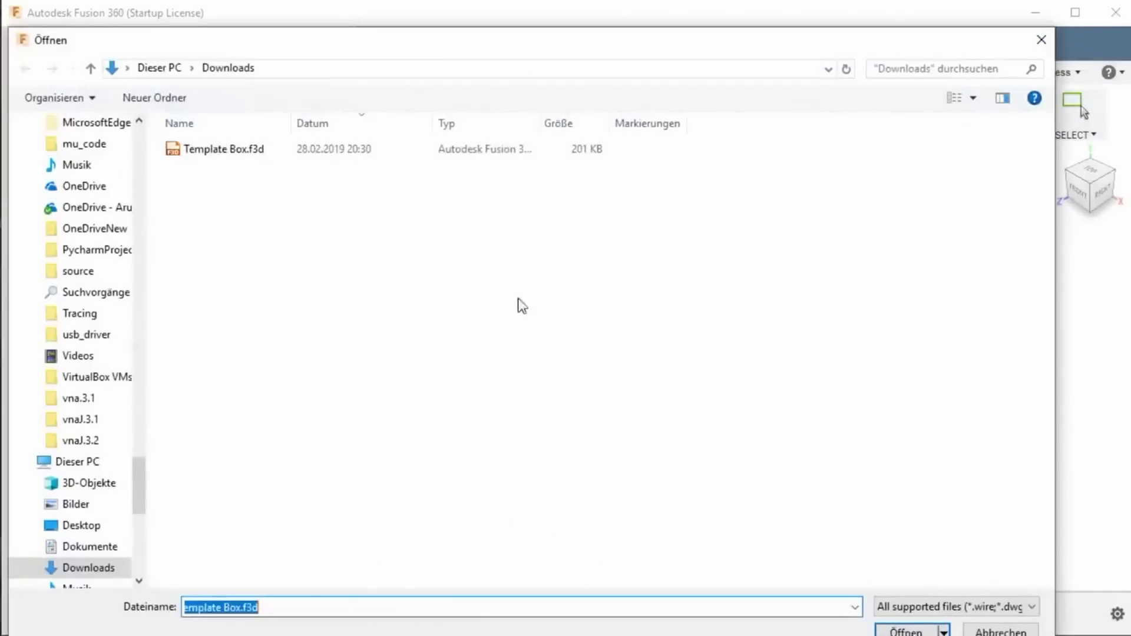
{"action": "double_click", "coordinate": [236, 152]}
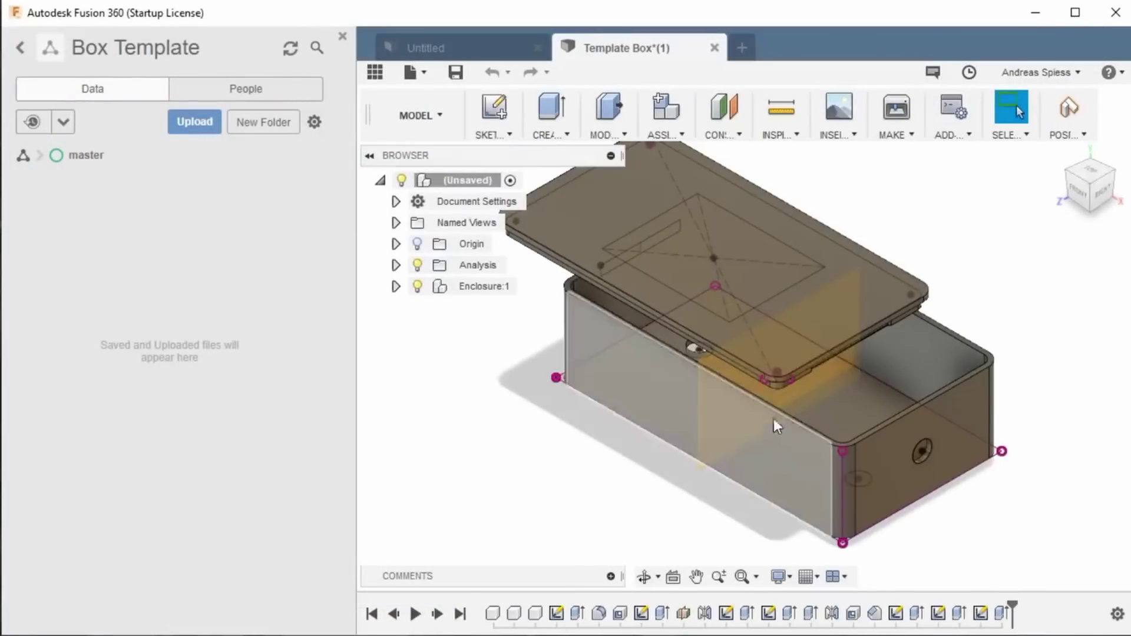
Step: Orbit the box and expand Enclosure:1 to reveal its Top:1 and Base:1 components
{"action": "middle_click_drag", "start_coordinate": [773, 418], "coordinate": [695, 349], "text": "shift"}
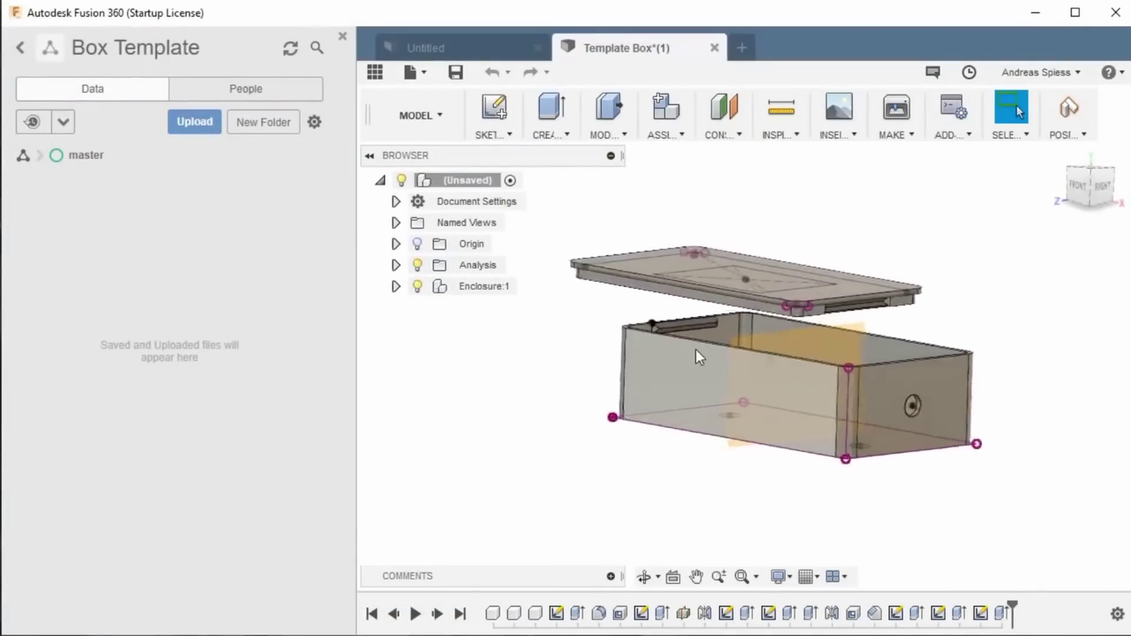
{"action": "left_click", "coordinate": [396, 286]}
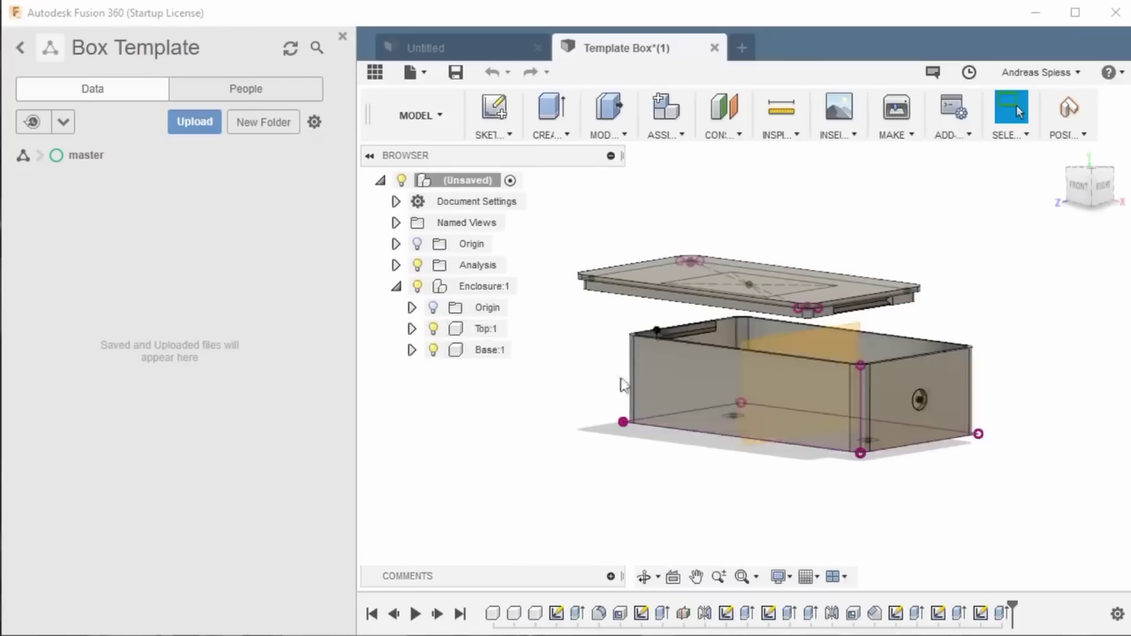
{"action": "middle_click_drag", "start_coordinate": [922, 399], "coordinate": [744, 460], "text": "shift"}
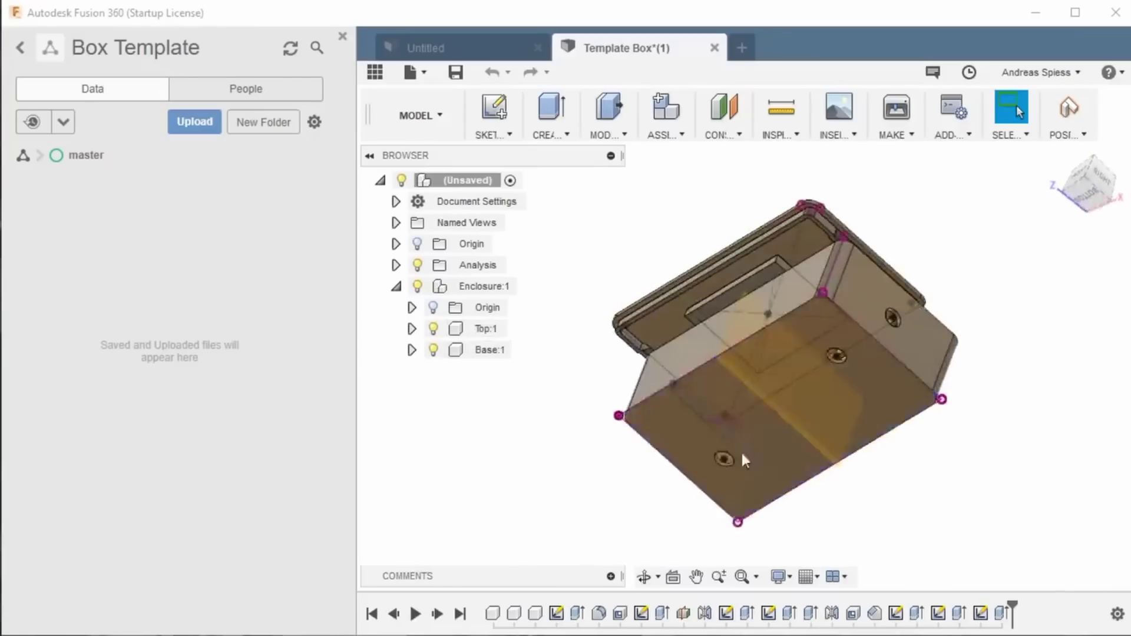
{"action": "middle_click_drag", "start_coordinate": [891, 348], "coordinate": [920, 283], "text": "shift"}
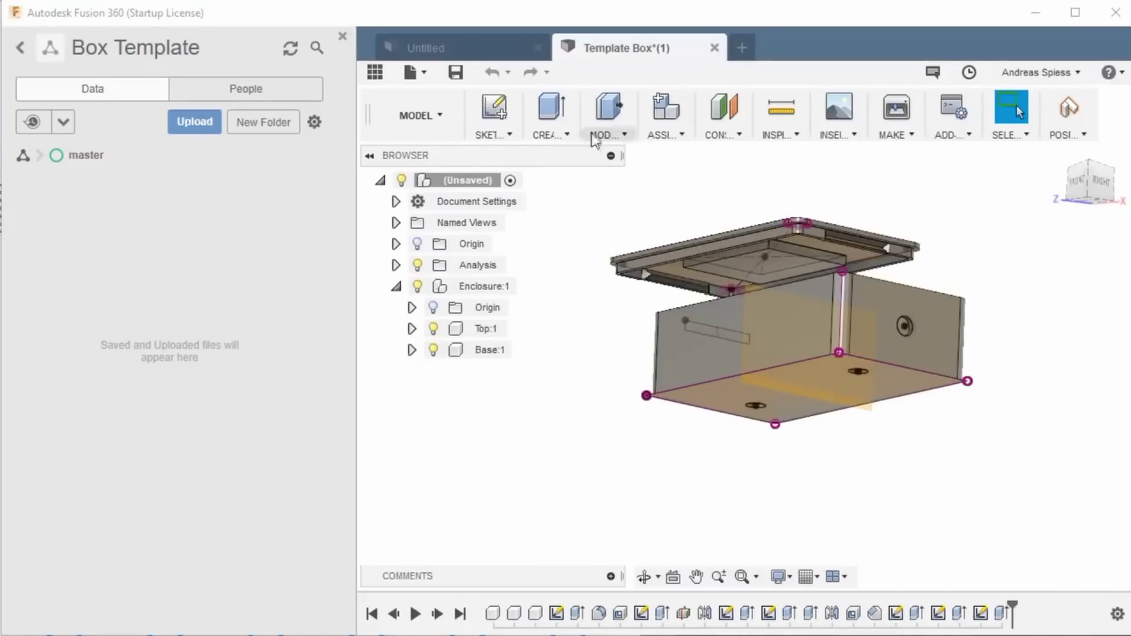
Step: Save the design as Template Box in Box Template > master
{"action": "left_click", "coordinate": [455, 72]}
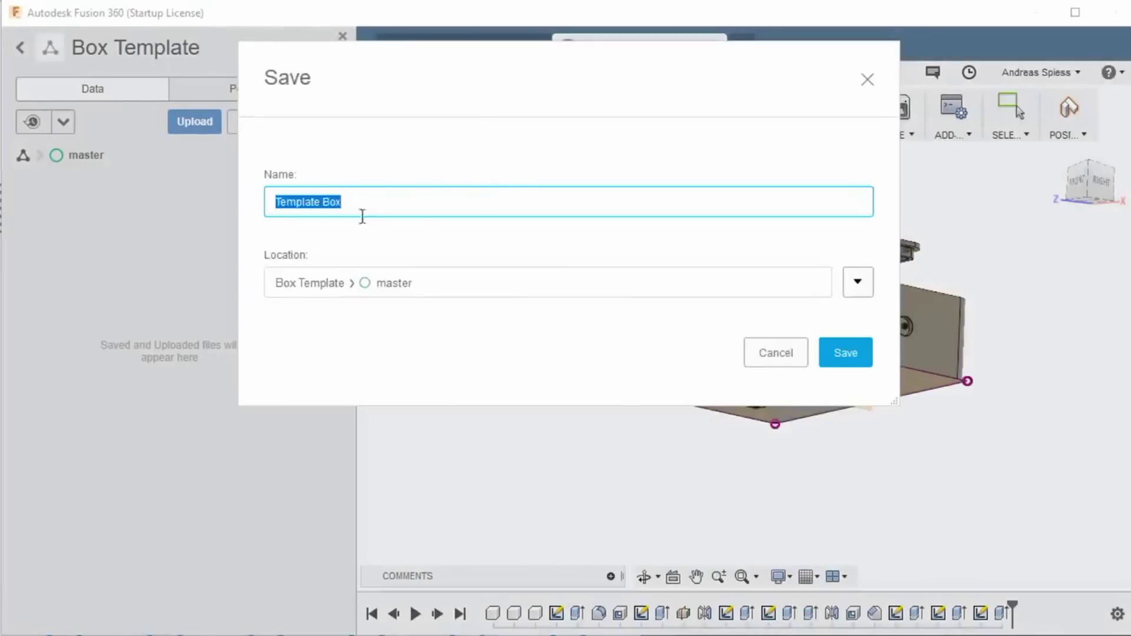
{"action": "left_click", "coordinate": [836, 360]}
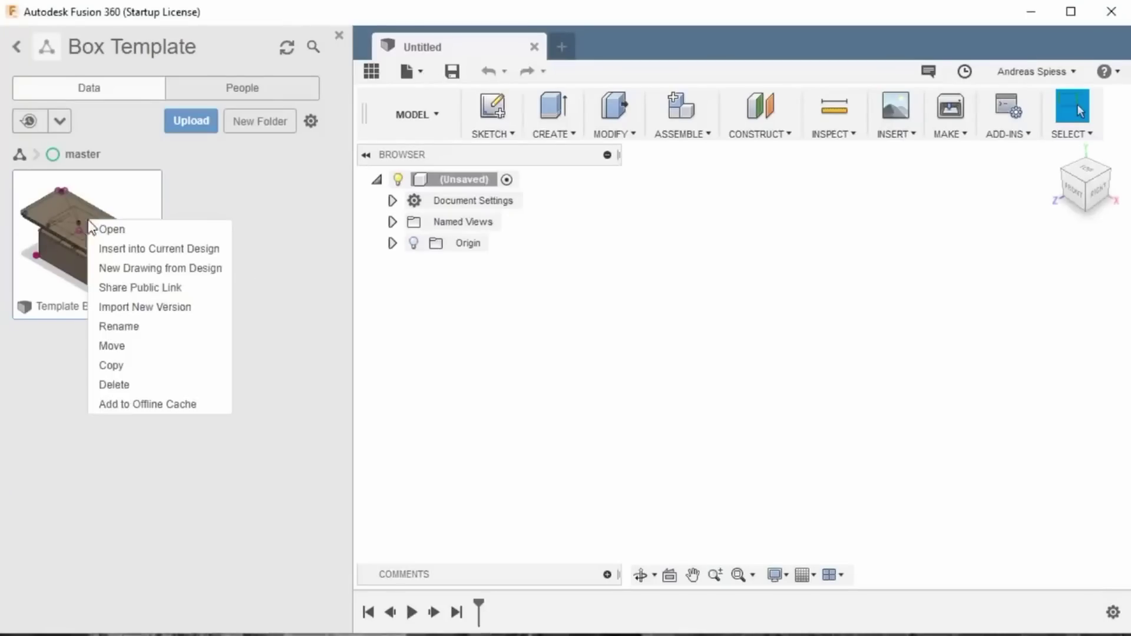
Step: Copy the Template Box design into the RF-Link project's master folder
{"action": "left_click", "coordinate": [112, 365]}
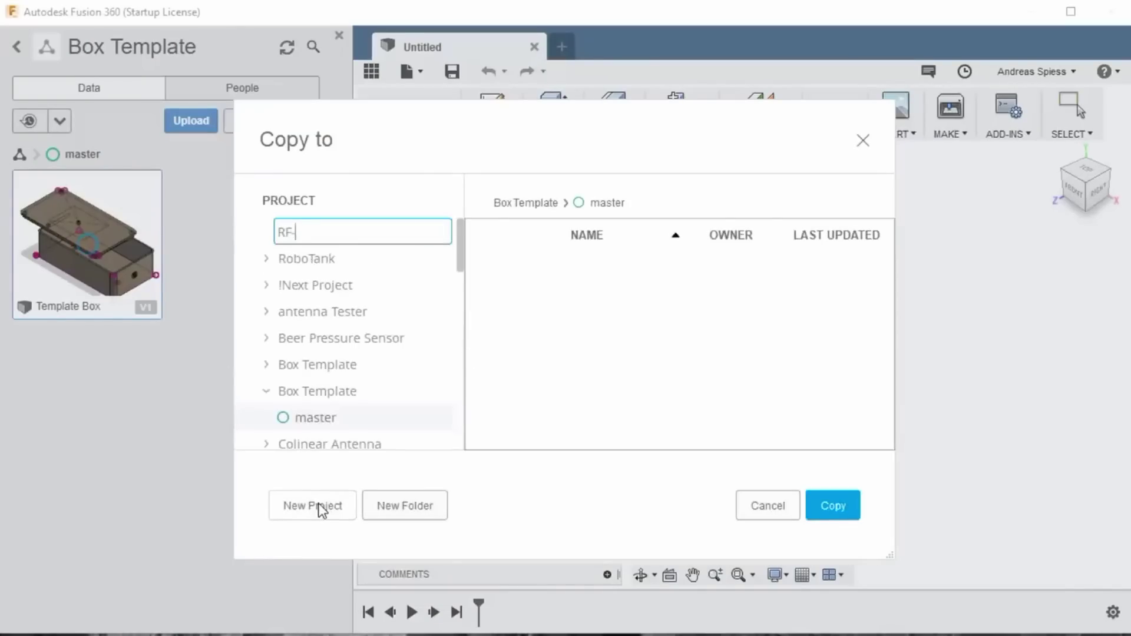
{"action": "left_click", "coordinate": [321, 434]}
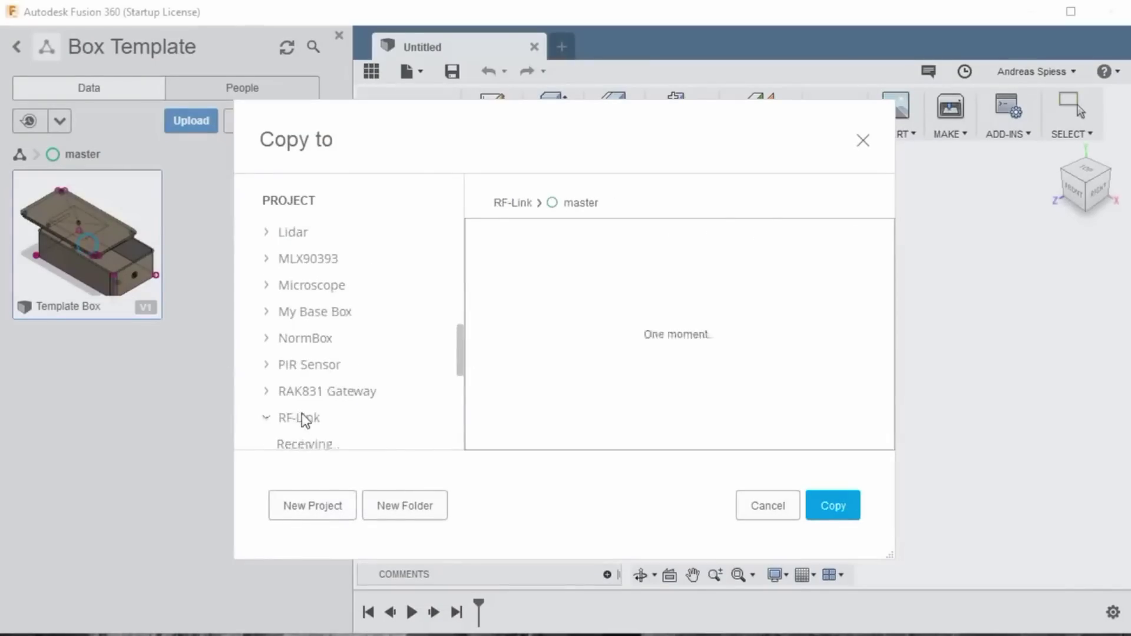
{"action": "left_click", "coordinate": [843, 508]}
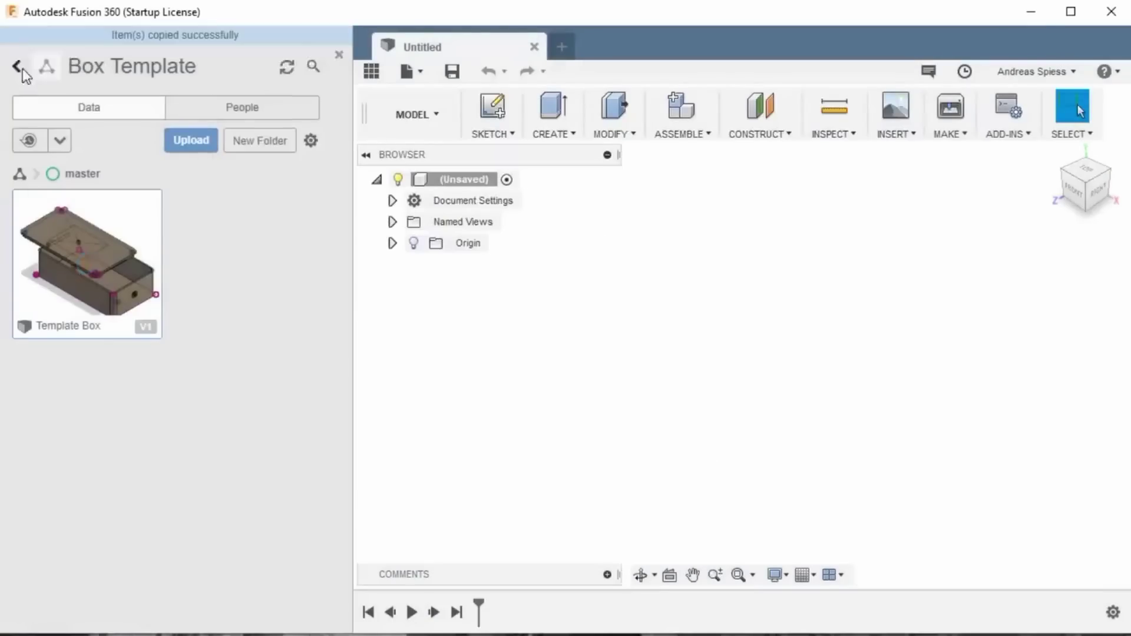
Step: Open the RF-Link project from the projects list
{"action": "left_click", "coordinate": [18, 66]}
{"action": "left_click_drag", "start_coordinate": [341, 199], "coordinate": [354, 392]}
{"action": "left_click", "coordinate": [192, 370]}
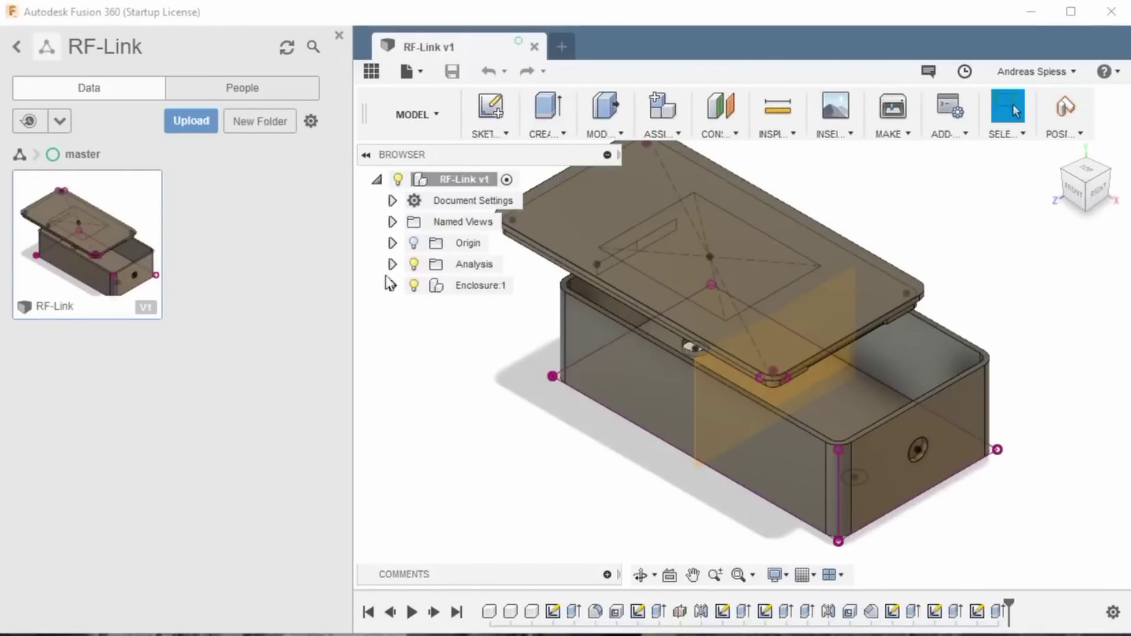
Step: Toggle Top:1 and Base:1 visibility in the Browser, leaving both components shown
{"action": "left_click", "coordinate": [392, 285]}
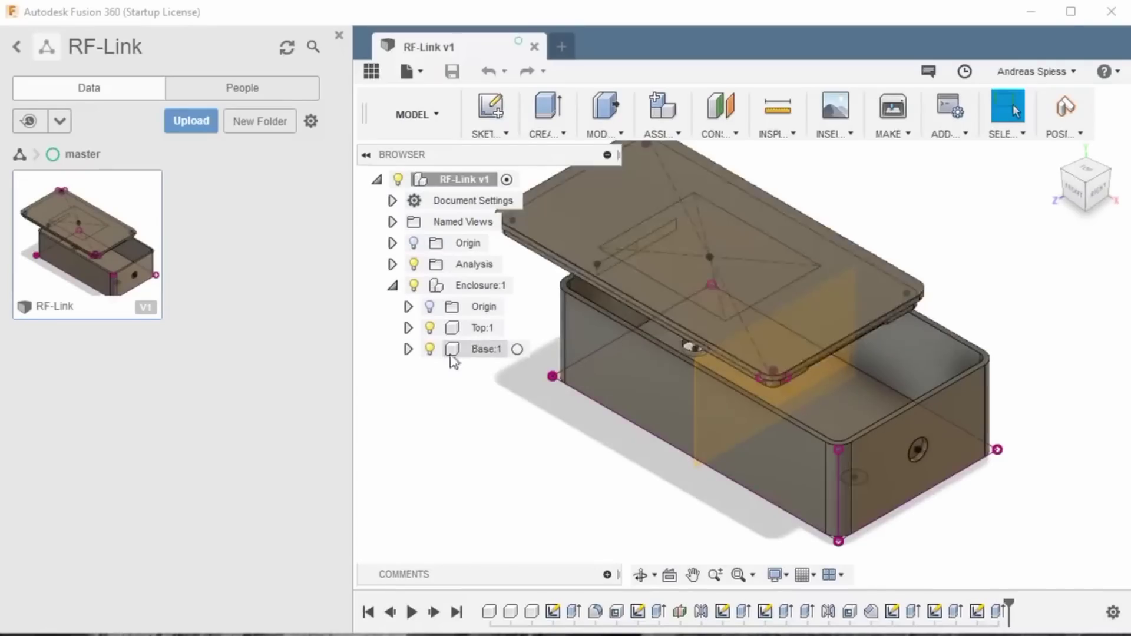
{"action": "left_click", "coordinate": [429, 329]}
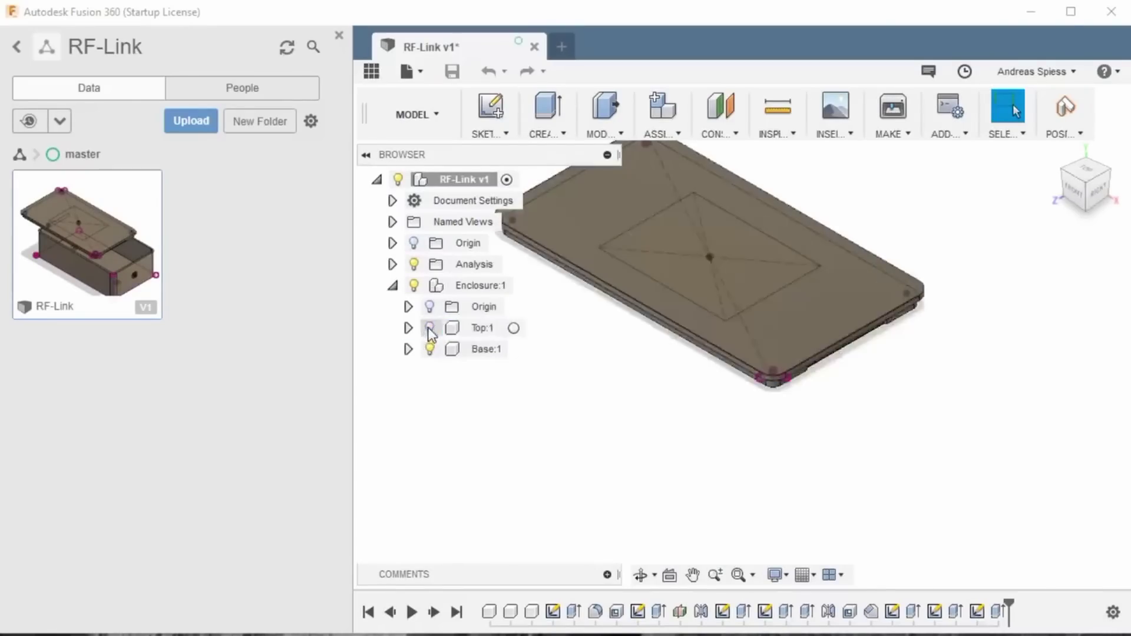
{"action": "left_click", "coordinate": [429, 328]}
{"action": "left_click", "coordinate": [431, 350]}
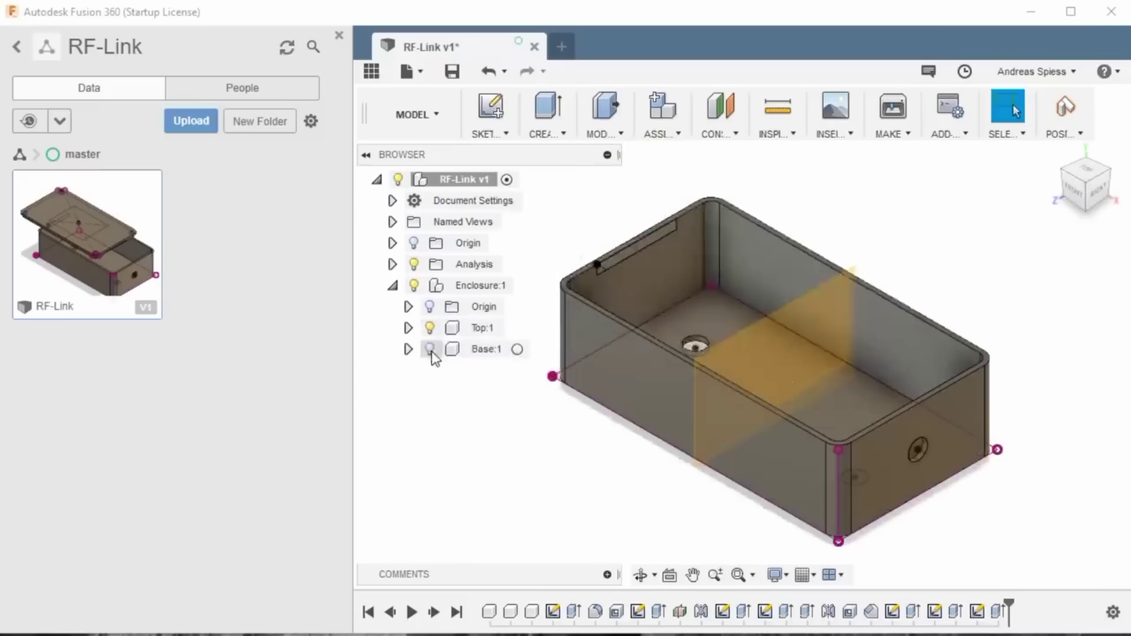
{"action": "left_click", "coordinate": [431, 350]}
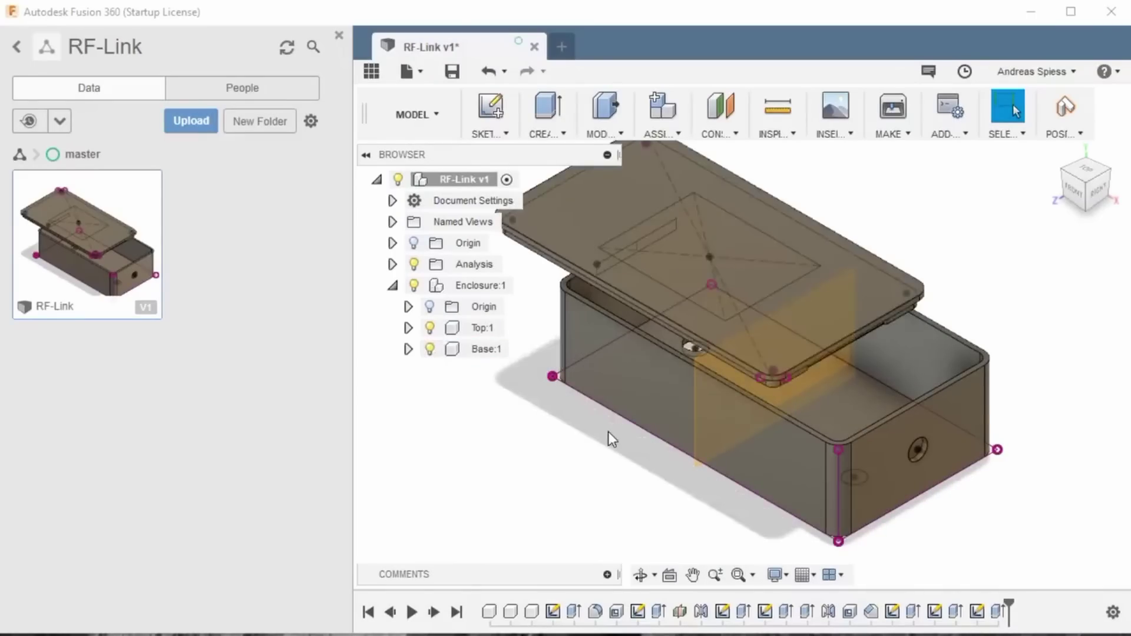
{"action": "middle_click_drag", "start_coordinate": [637, 434], "coordinate": [530, 198], "text": "shift"}
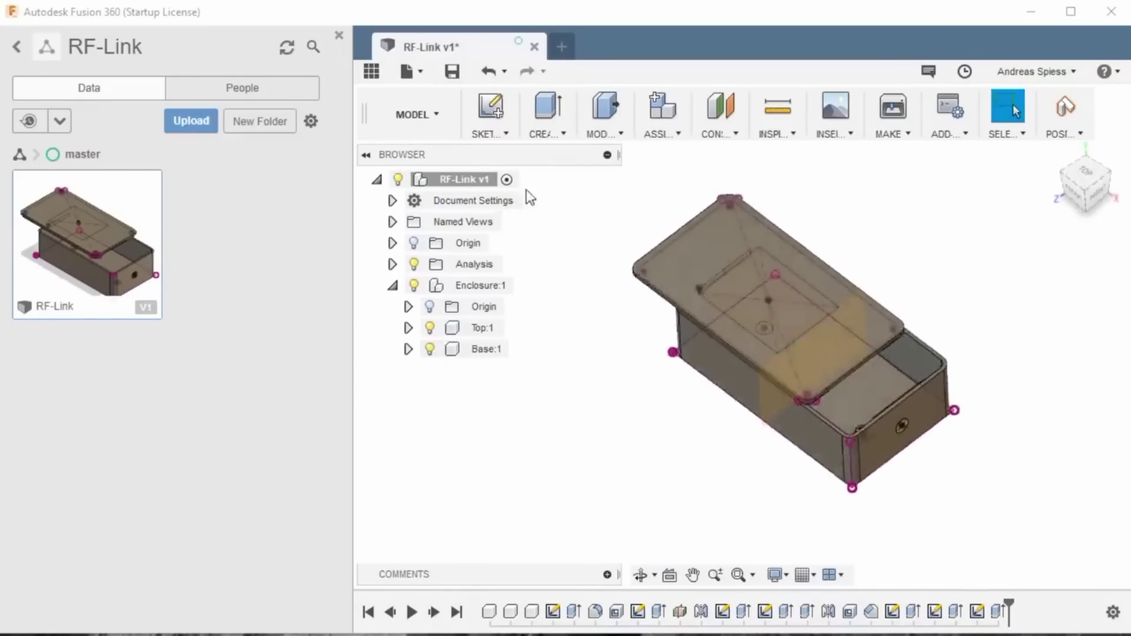
{"action": "left_click", "coordinate": [620, 135]}
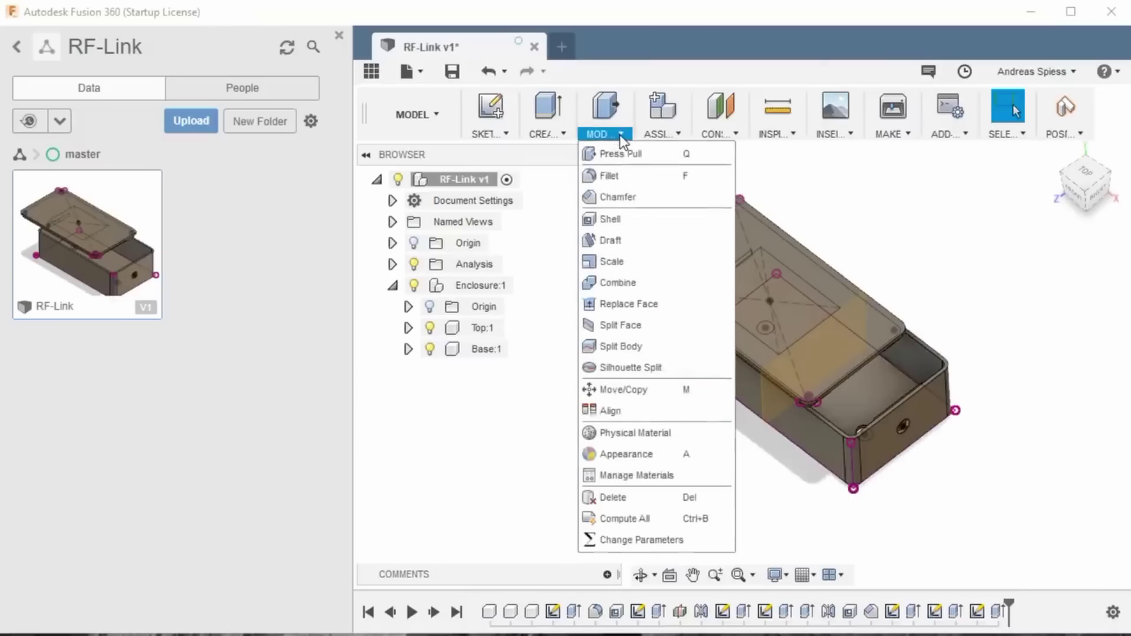
{"action": "left_click", "coordinate": [666, 540]}
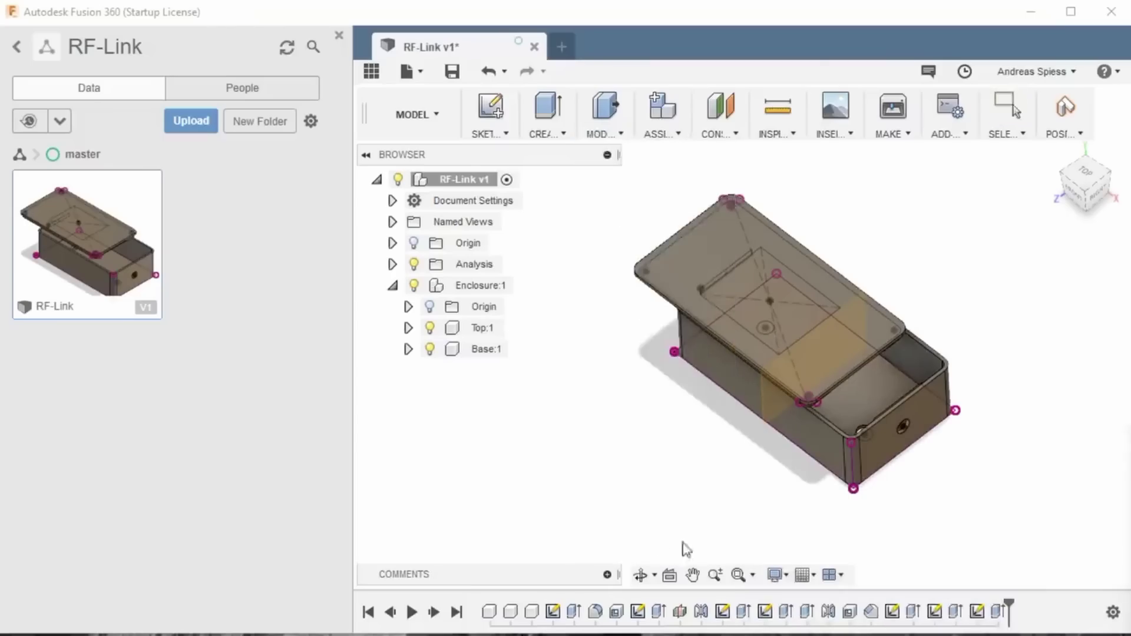
{"action": "left_click_drag", "start_coordinate": [1130, 427], "coordinate": [733, 194]}
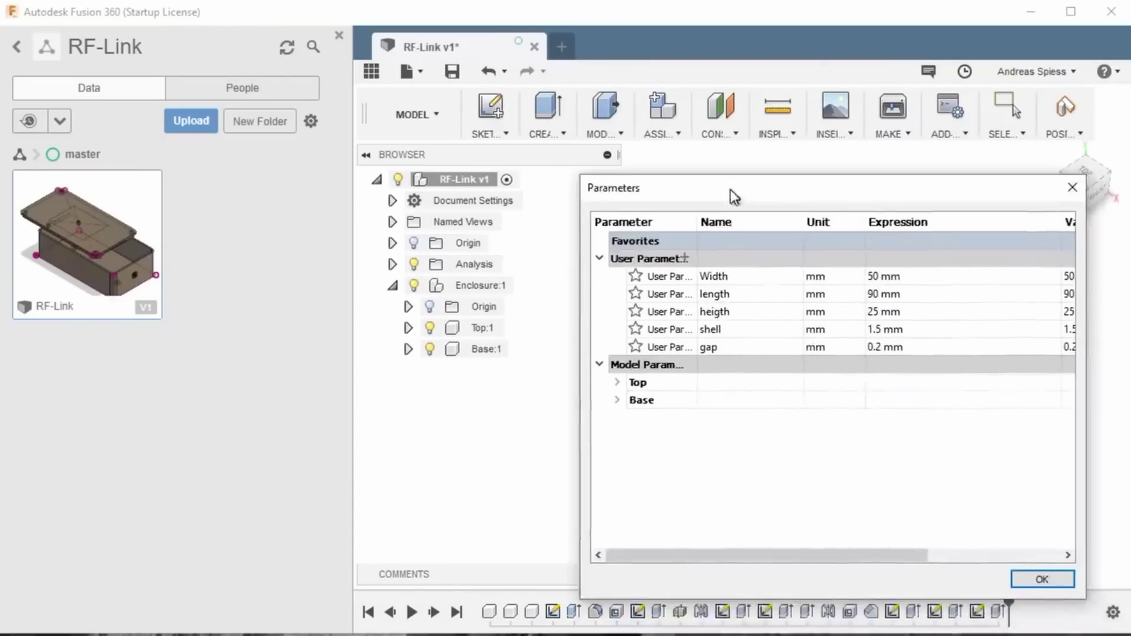
{"action": "left_click_drag", "start_coordinate": [581, 174], "coordinate": [737, 321]}
{"action": "left_click_drag", "start_coordinate": [806, 336], "coordinate": [431, 331]}
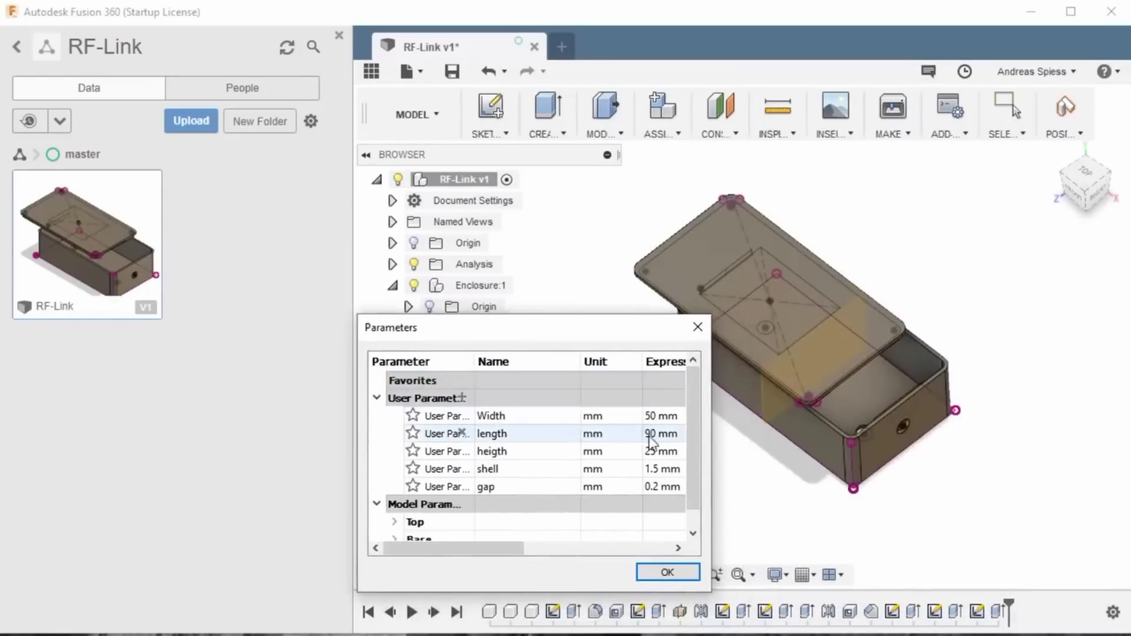
{"action": "left_click", "coordinate": [659, 416]}
{"action": "type", "text": "3"}
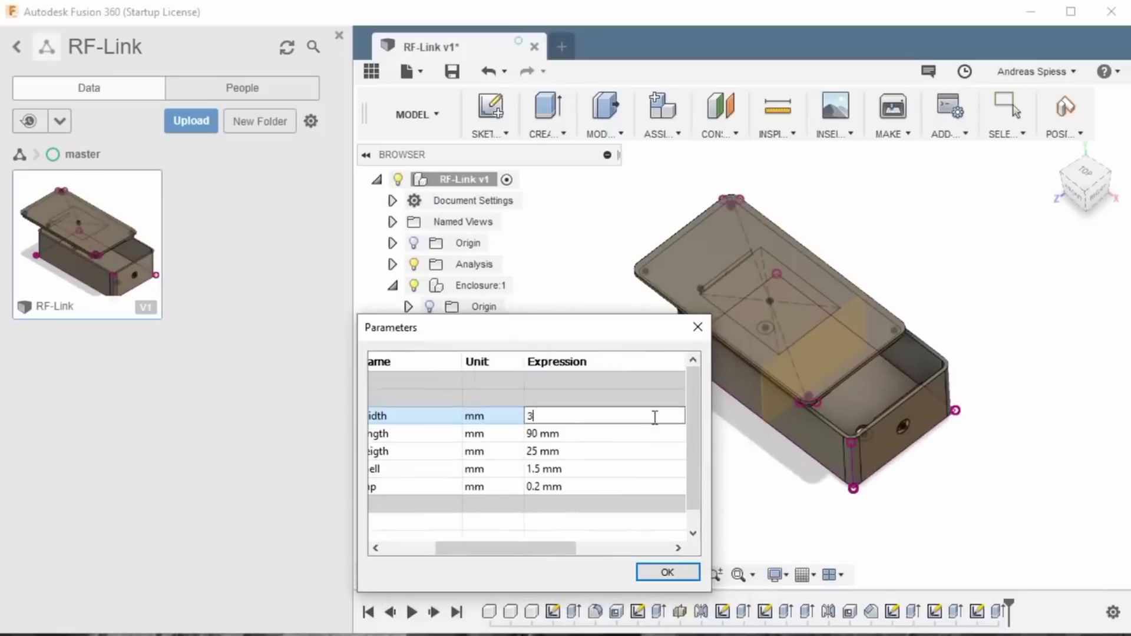
{"action": "type", "text": "0"}
{"action": "key", "text": "Return"}
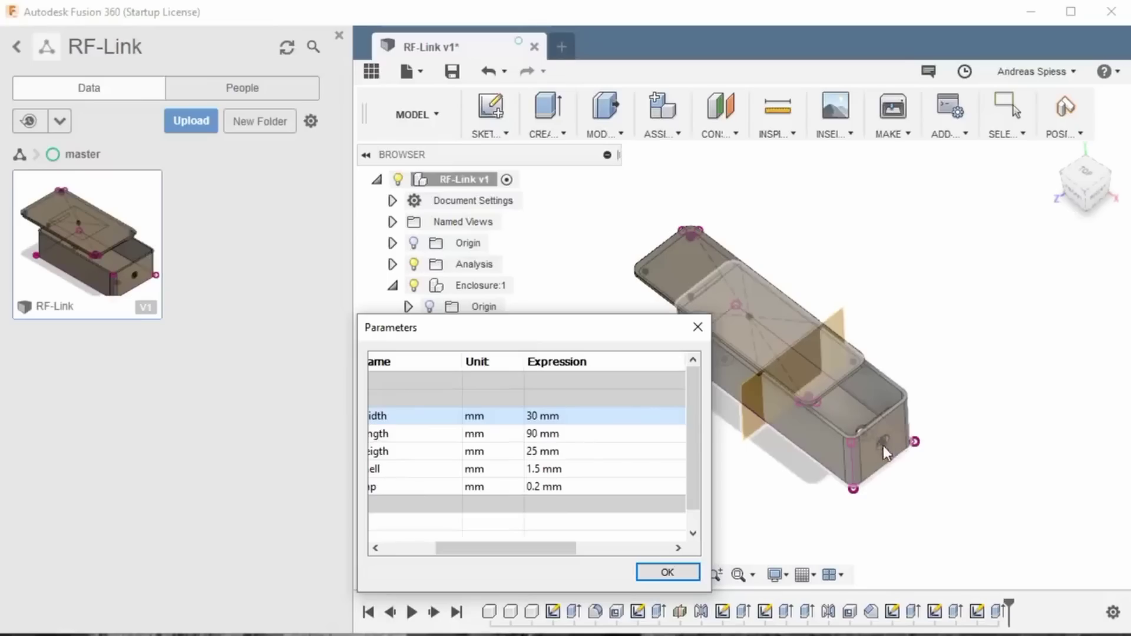
{"action": "key", "text": "F6"}
{"action": "middle_click_drag", "start_coordinate": [812, 404], "coordinate": [935, 408], "text": "shift"}
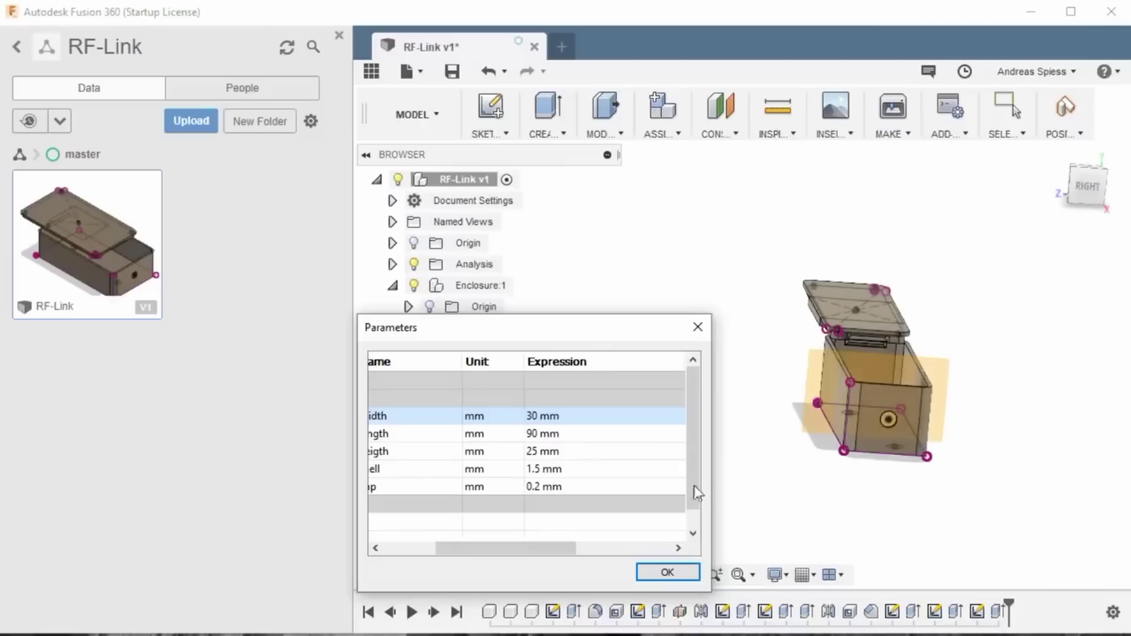
{"action": "double_click", "coordinate": [537, 414]}
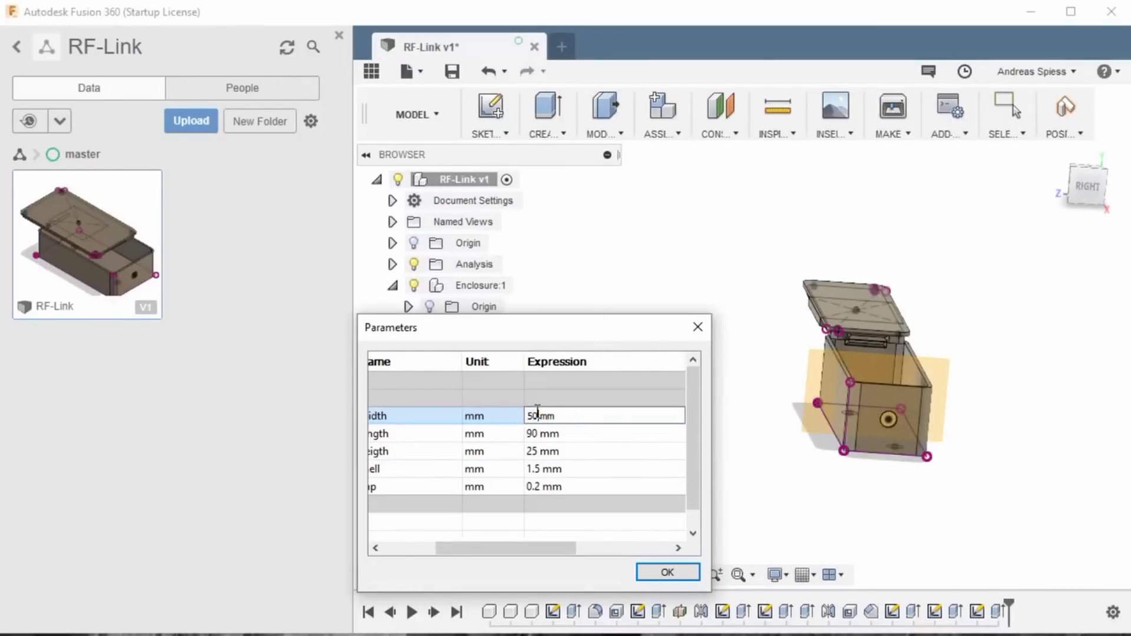
{"action": "type", "text": "50"}
{"action": "key", "text": "Return"}
{"action": "left_click", "coordinate": [668, 573]}
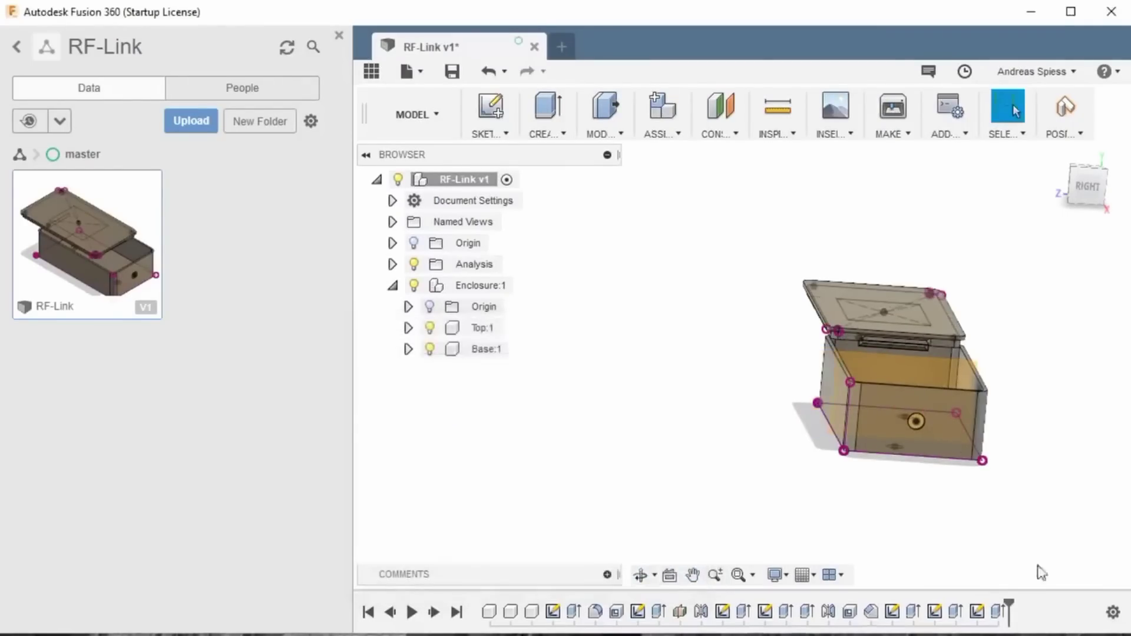
Step: Turn the box to its other end and highlight the Top Holes, then Right Holes sketch
{"action": "middle_click_drag", "start_coordinate": [961, 399], "coordinate": [988, 512], "text": "shift"}
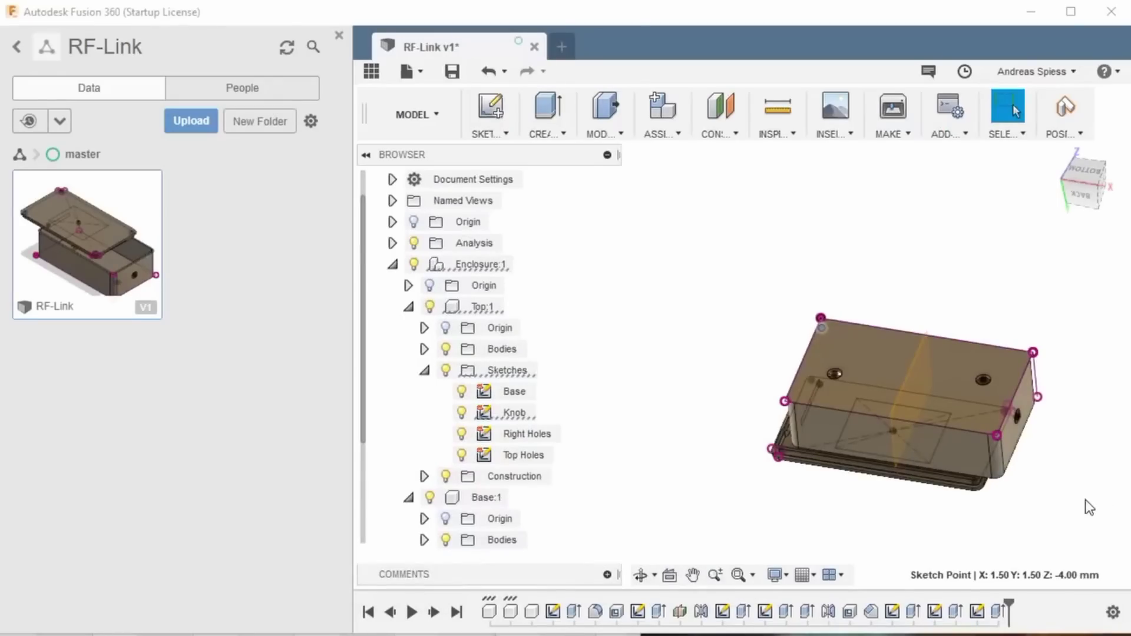
{"action": "scroll", "coordinate": [906, 416], "scroll_direction": "up", "scroll_amount": 2}
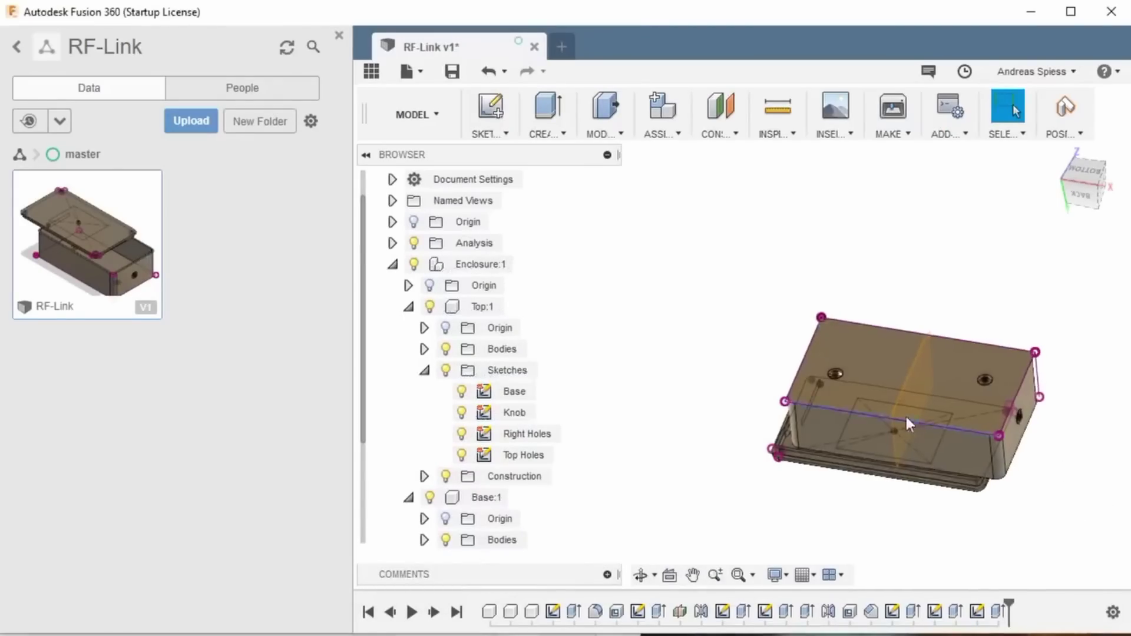
{"action": "mouse_move", "coordinate": [875, 387]}
{"action": "middle_mouse_down", "text": "shift"}
{"action": "mouse_move", "coordinate": [860, 365]}
{"action": "mouse_move", "coordinate": [833, 376]}
{"action": "mouse_move", "coordinate": [1037, 415]}
{"action": "mouse_move", "coordinate": [1002, 372]}
{"action": "middle_mouse_up", "text": "shift"}
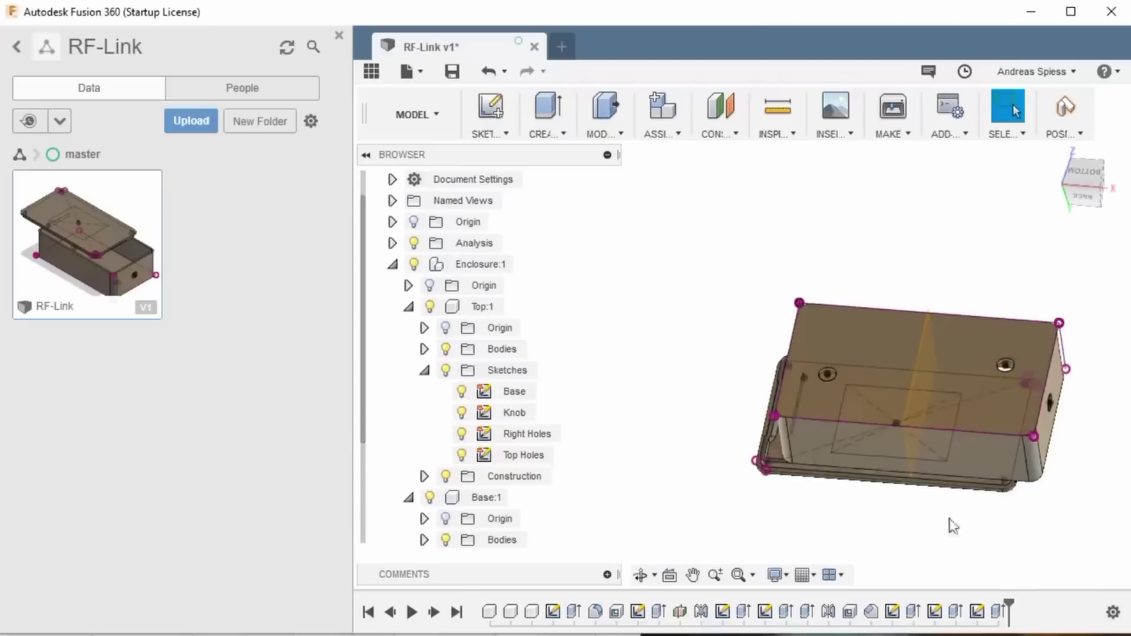
{"action": "middle_click_drag", "start_coordinate": [952, 526], "coordinate": [531, 458], "text": "shift"}
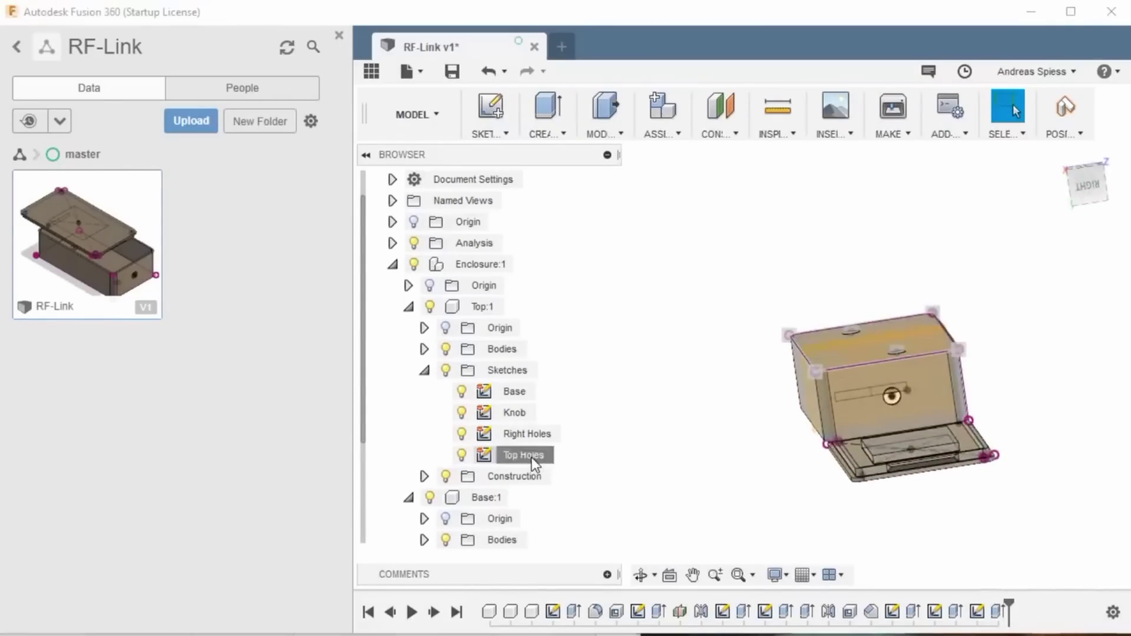
{"action": "left_click", "coordinate": [532, 458]}
{"action": "left_click", "coordinate": [525, 435]}
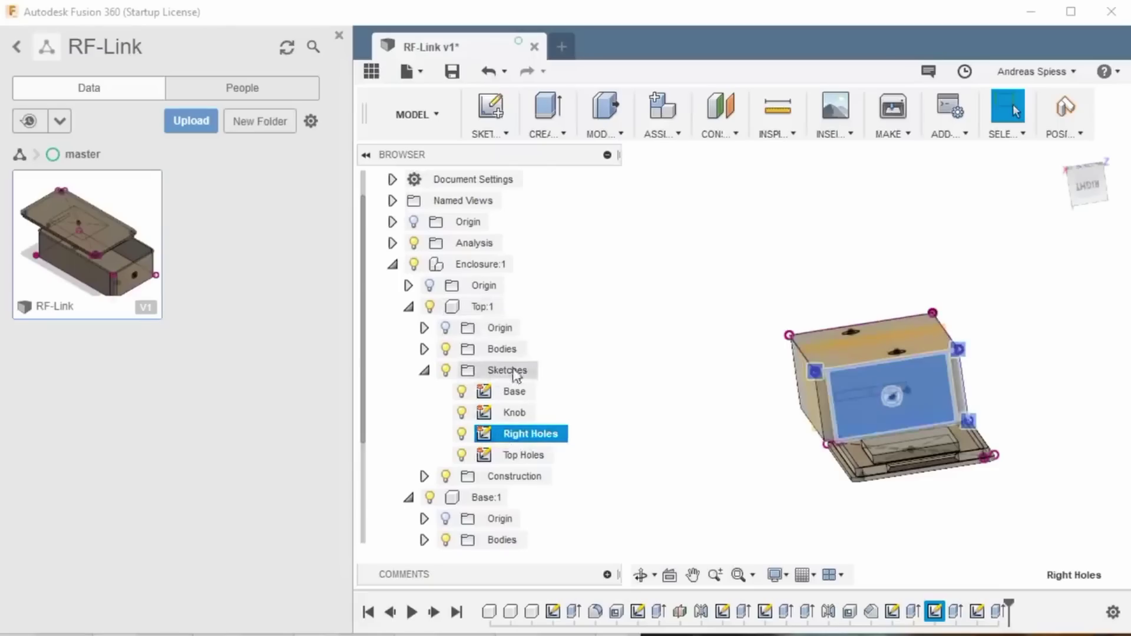
Step: Edit the Right Holes sketch, fit it to view and move the Ø6.00 label outside
{"action": "right_click", "coordinate": [534, 441]}
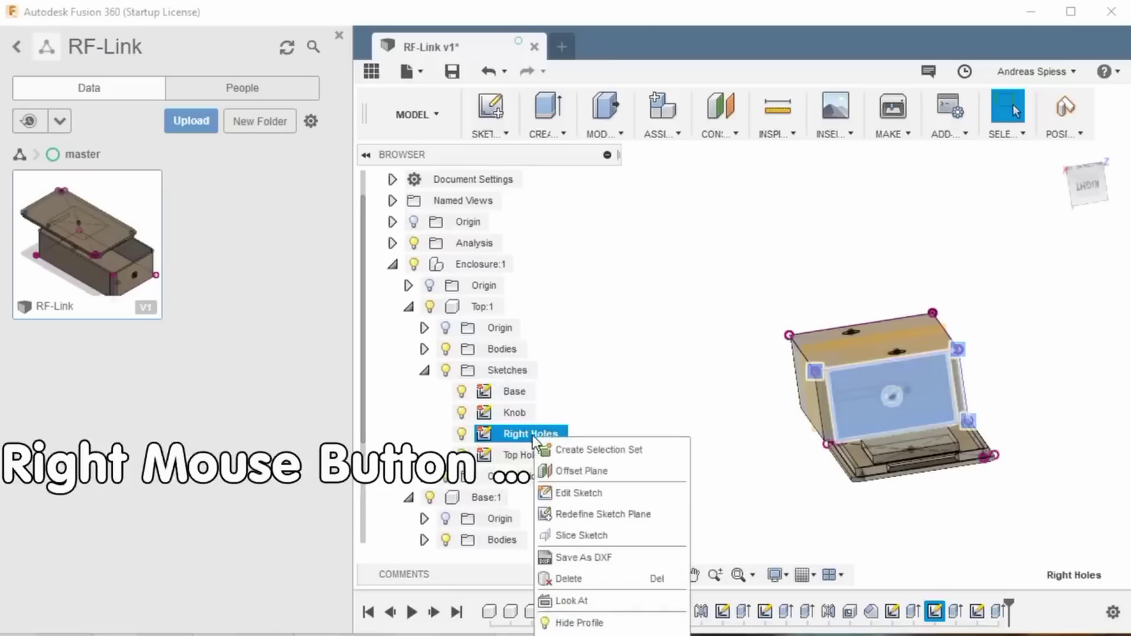
{"action": "left_click", "coordinate": [559, 492]}
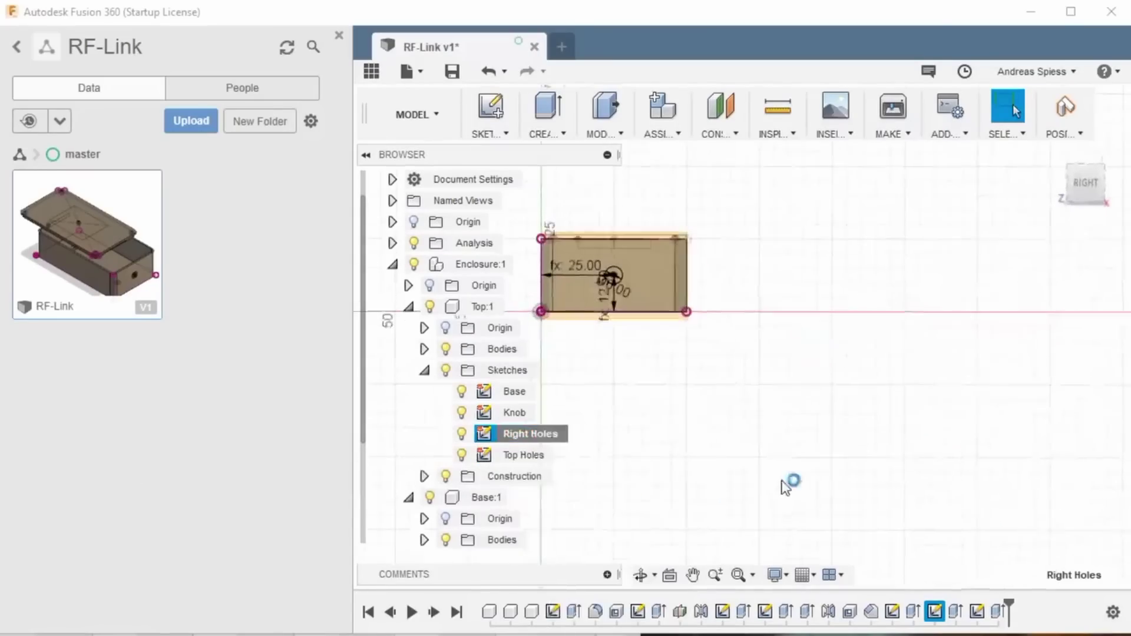
{"action": "left_click", "coordinate": [739, 575]}
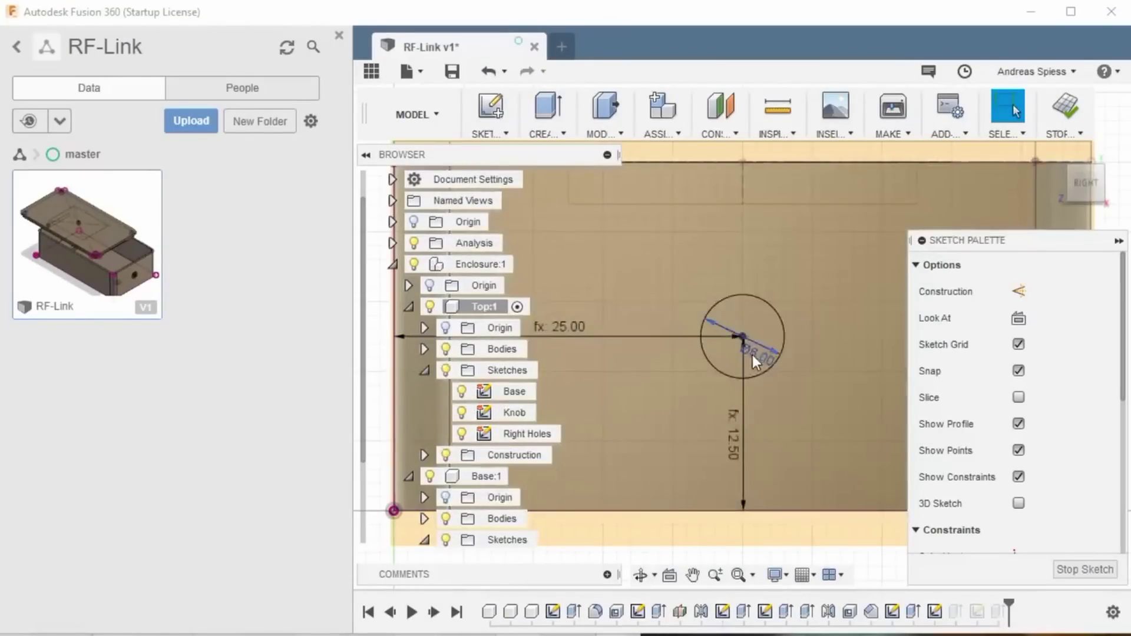
{"action": "left_click_drag", "start_coordinate": [752, 355], "coordinate": [793, 367]}
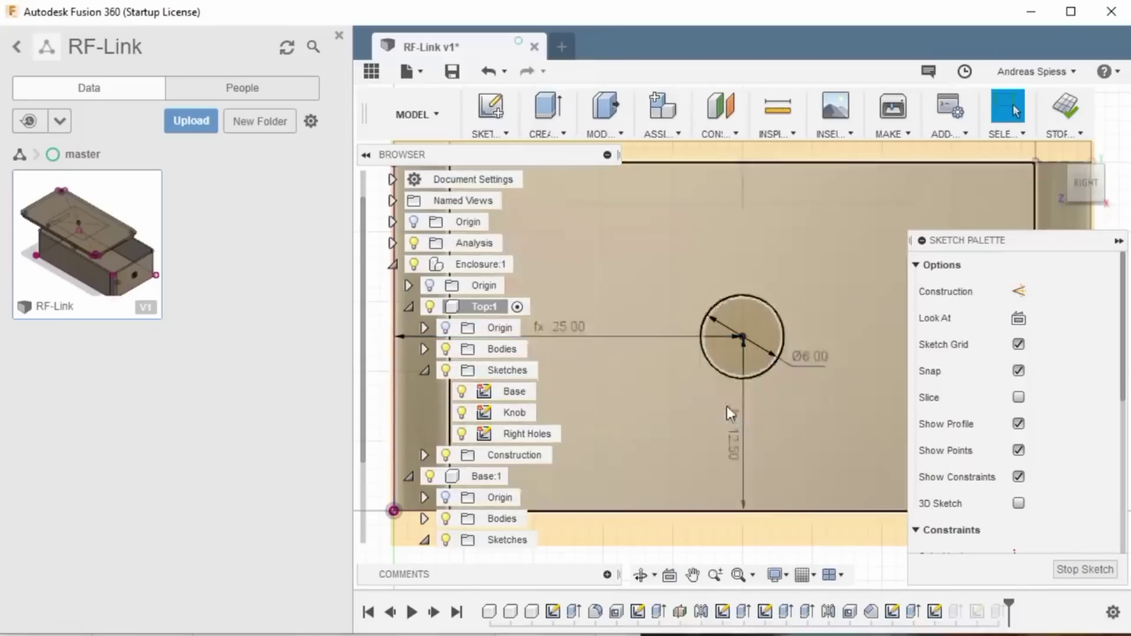
Step: Inspect the hole's position dimensions, keeping the heigth / 2 and Width / 2 expressions
{"action": "double_click", "coordinate": [731, 418]}
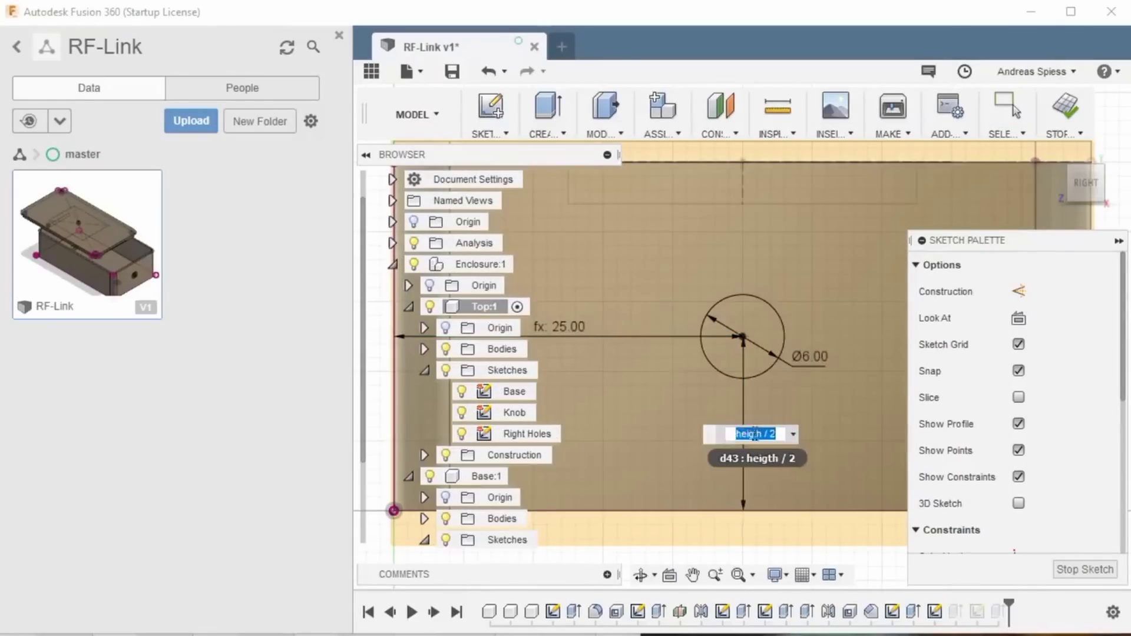
{"action": "left_click", "coordinate": [567, 338]}
{"action": "left_click", "coordinate": [563, 328]}
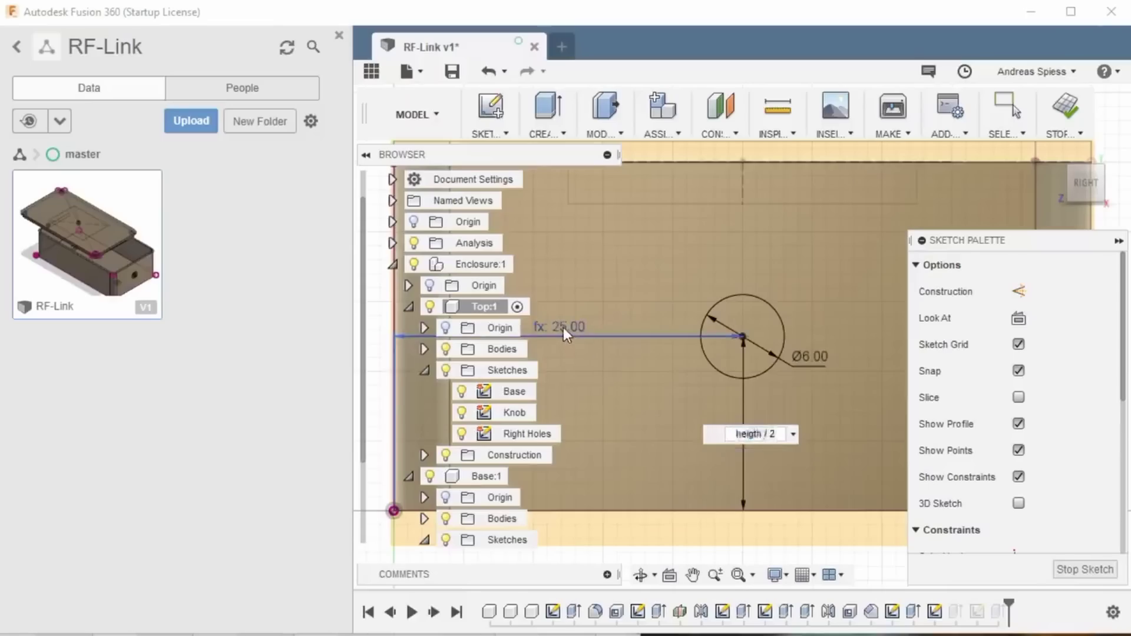
{"action": "left_click", "coordinate": [563, 328]}
{"action": "key", "text": "Escape"}
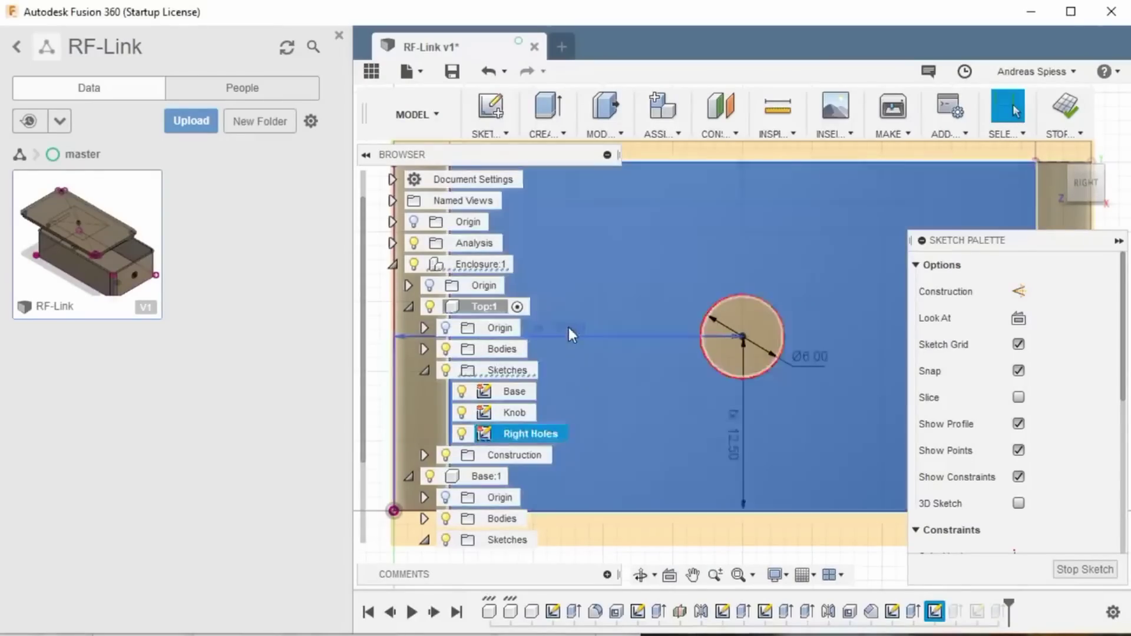
{"action": "double_click", "coordinate": [568, 327]}
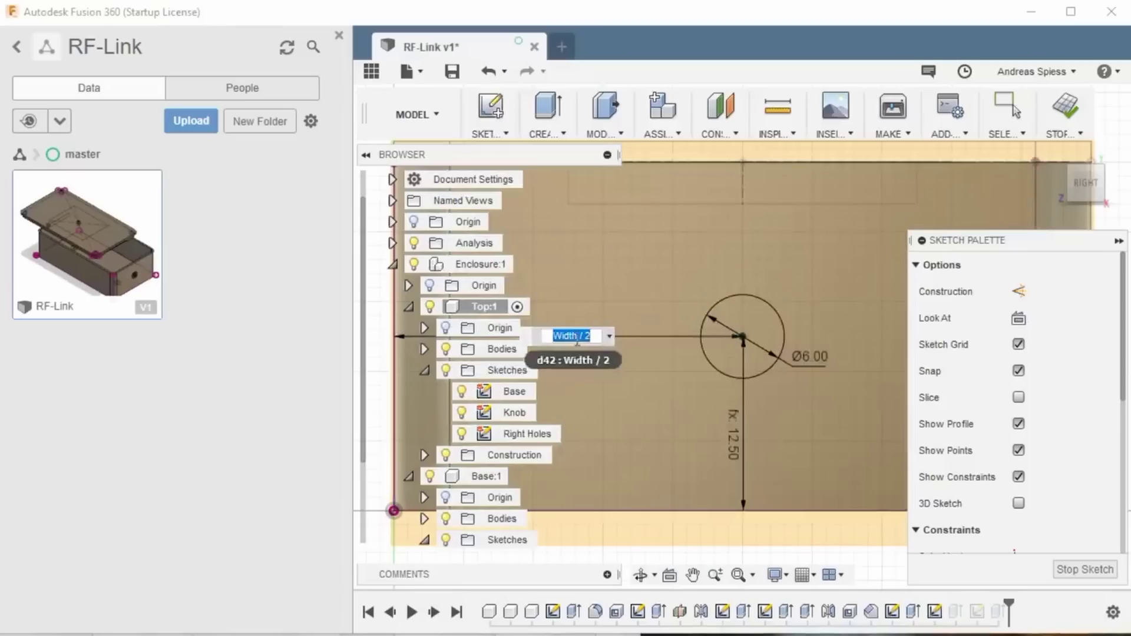
{"action": "key", "text": "Return"}
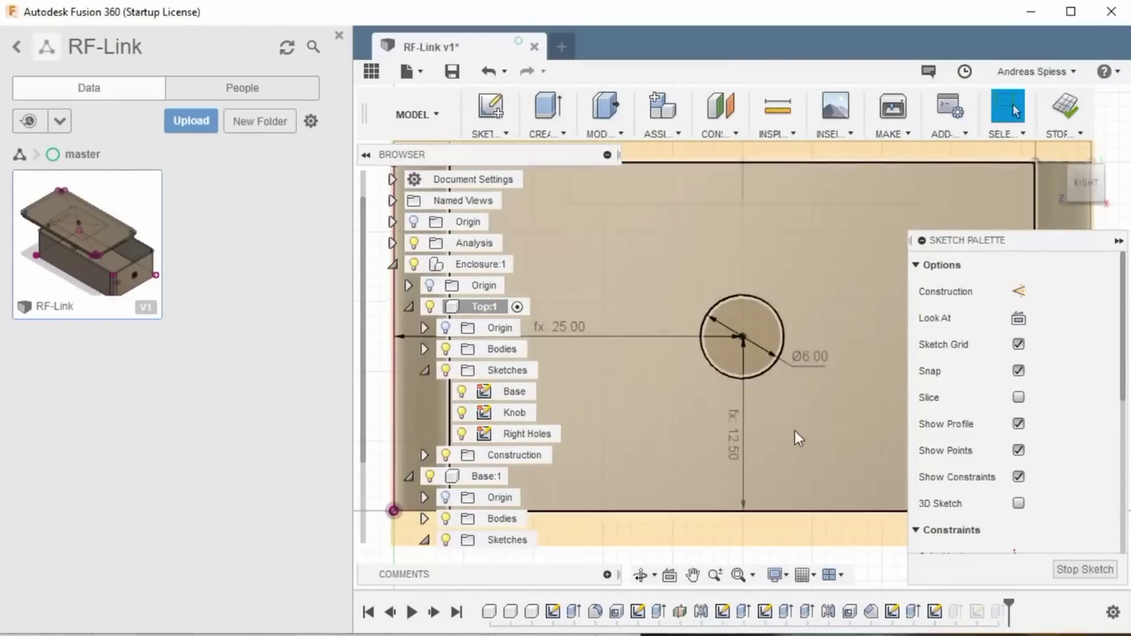
Step: Zoom out and move the Ø6.00 dimension label to the right of the hole circle
{"action": "scroll", "coordinate": [788, 427], "scroll_direction": "down", "scroll_amount": 4}
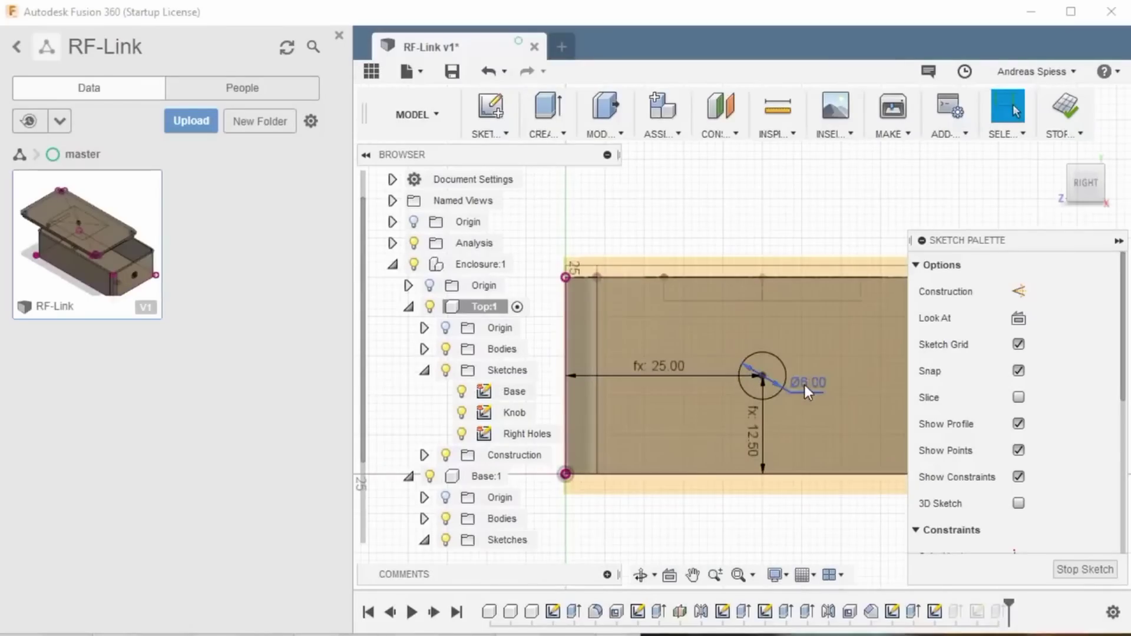
{"action": "left_click_drag", "start_coordinate": [804, 384], "coordinate": [801, 391]}
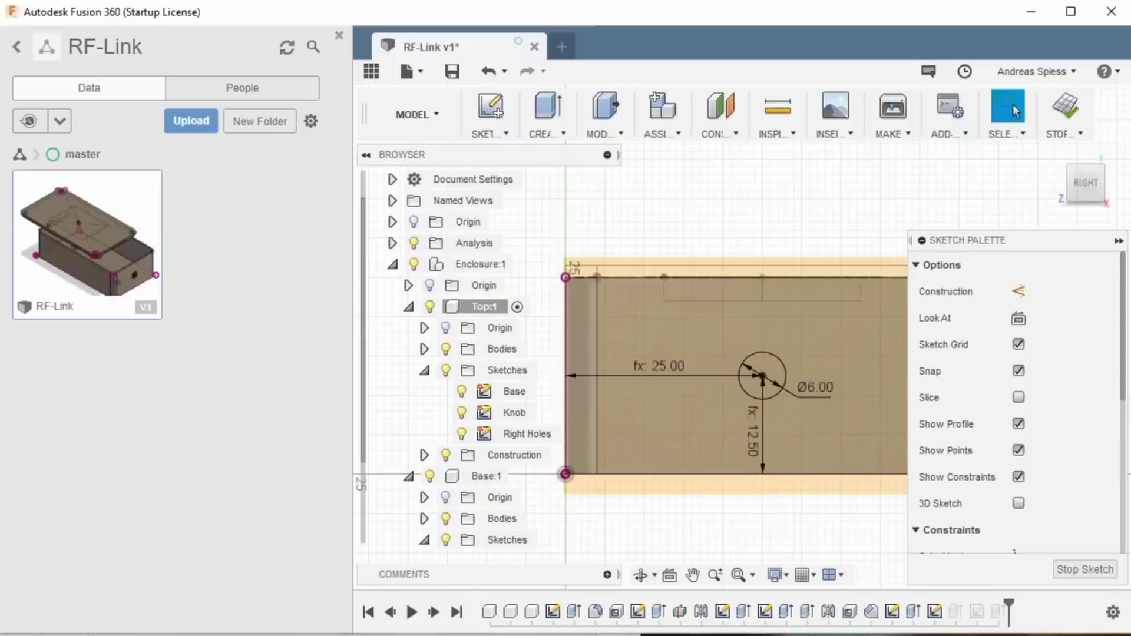
Step: Finish the Right Holes sketch and open the Top Holes sketch for editing
{"action": "left_click", "coordinate": [1111, 576]}
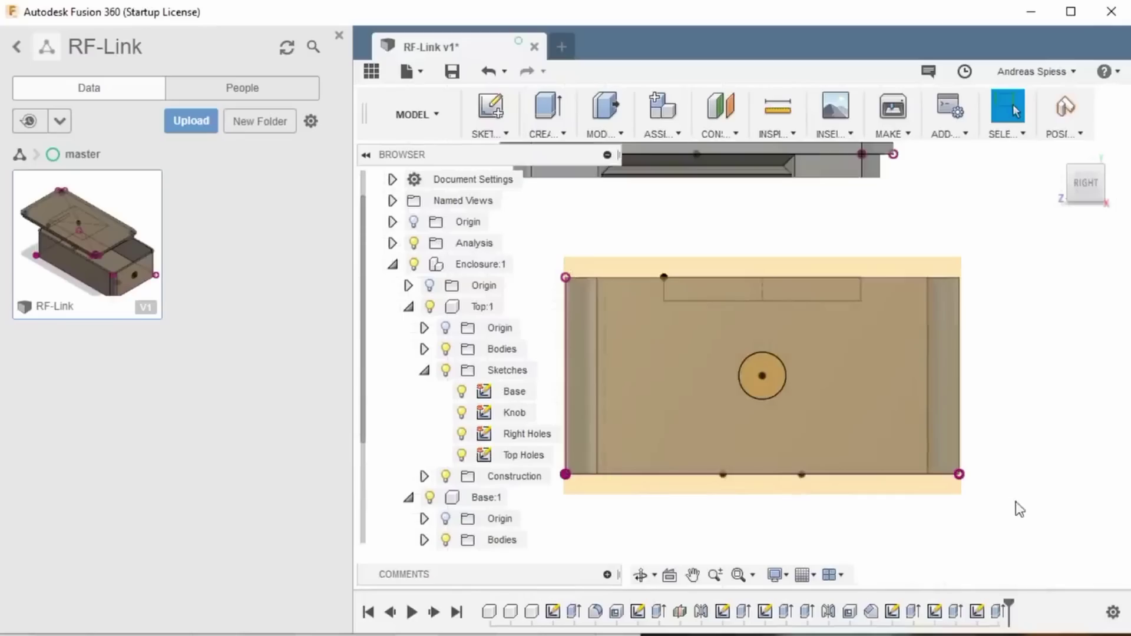
{"action": "double_click", "coordinate": [935, 612]}
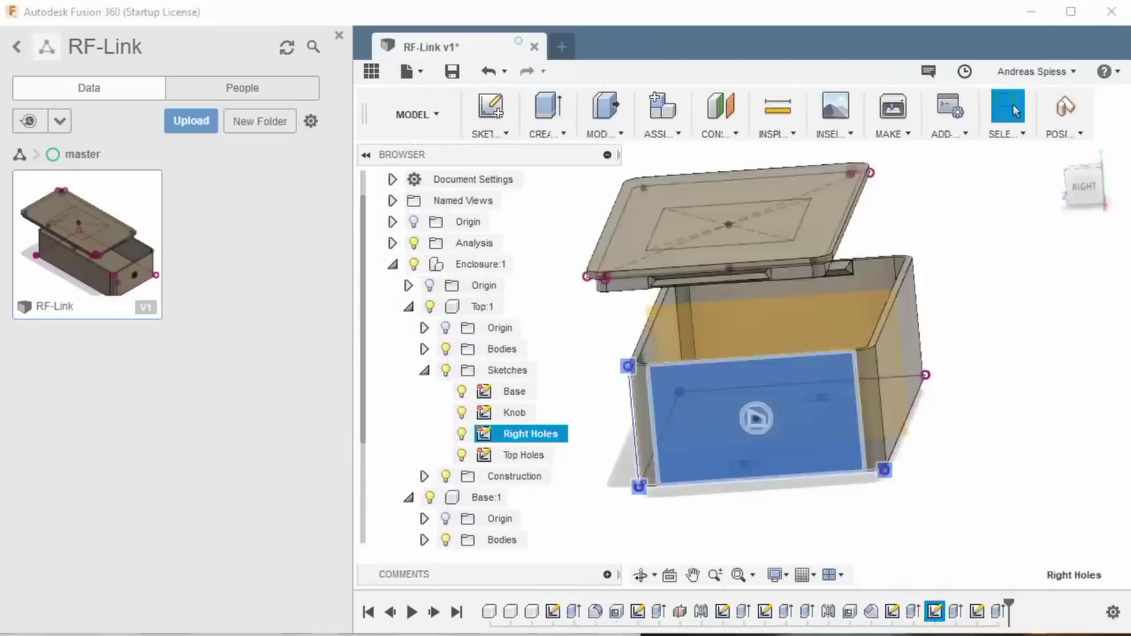
{"action": "left_click", "coordinate": [1080, 496]}
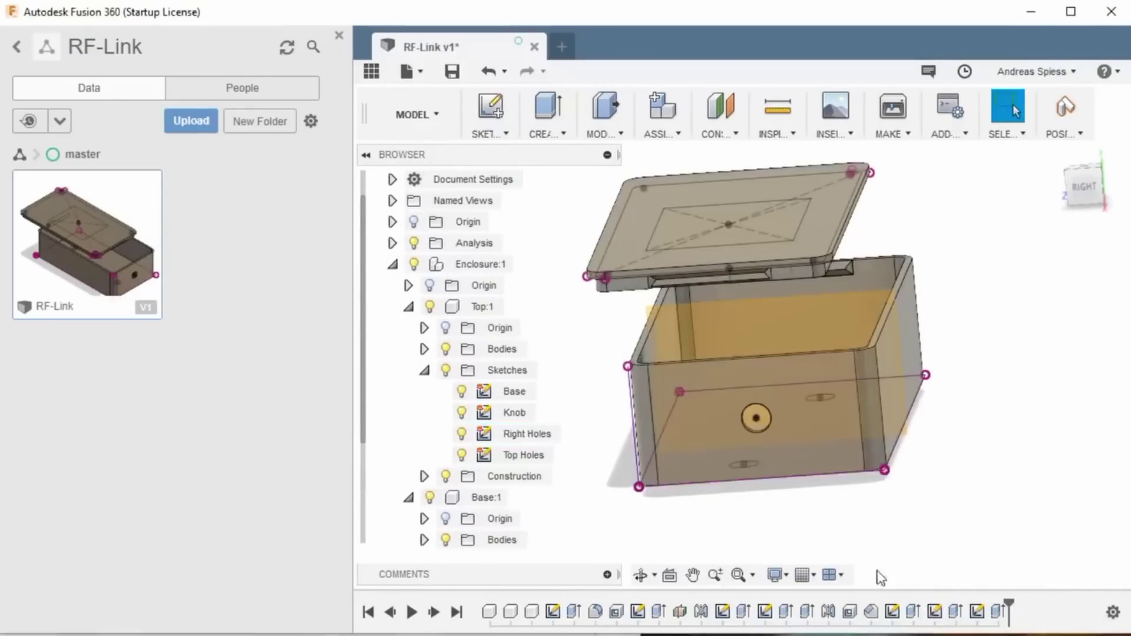
{"action": "left_click", "coordinate": [525, 456]}
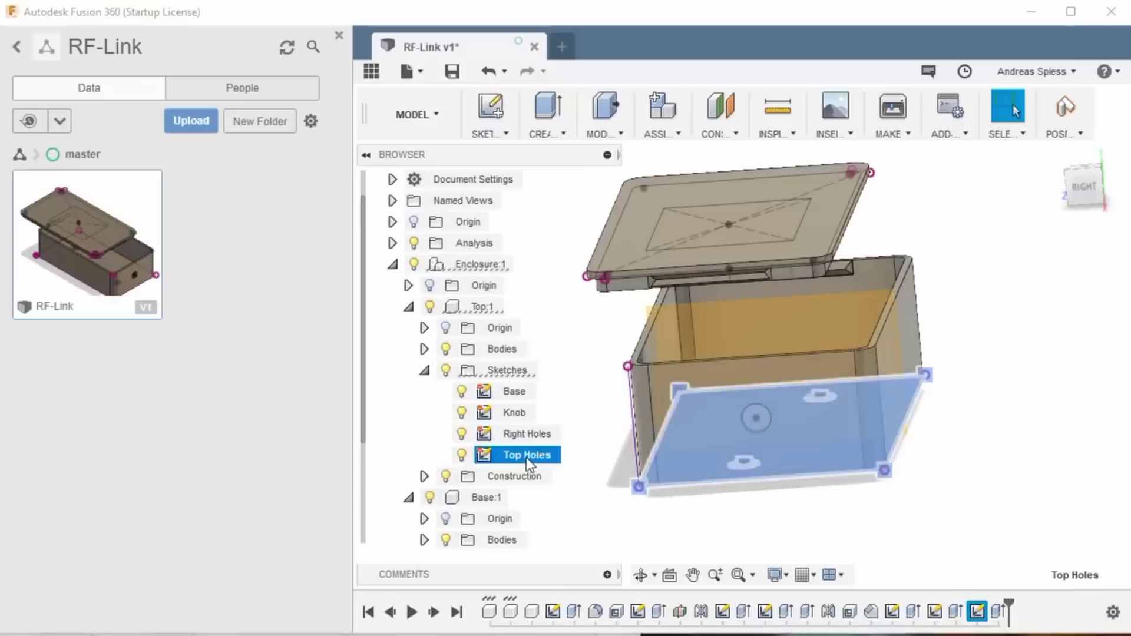
{"action": "right_click", "coordinate": [525, 457]}
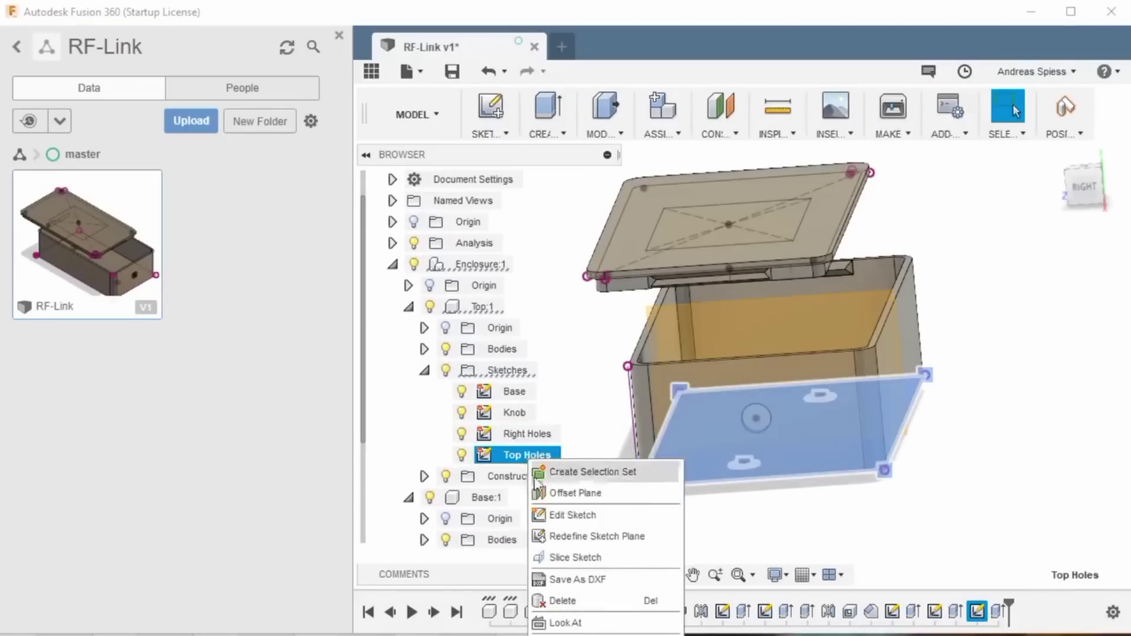
{"action": "left_click", "coordinate": [560, 518]}
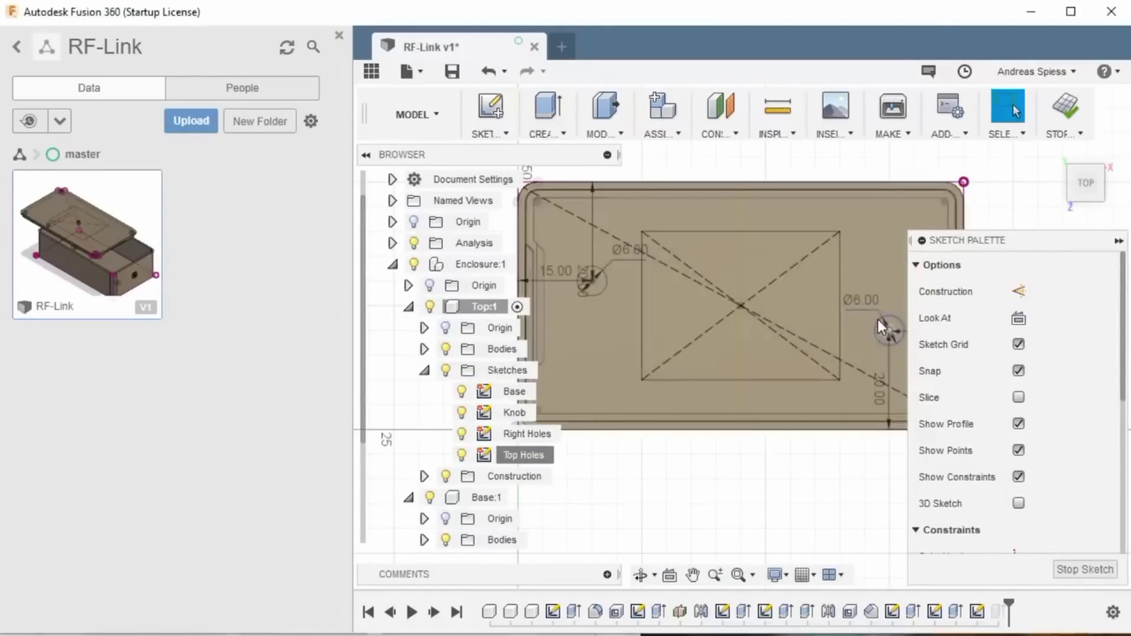
Step: Centre the hole circle with dimensions tied to the length and Width parameters, and make it 8 mm diameter
{"action": "left_click", "coordinate": [878, 319]}
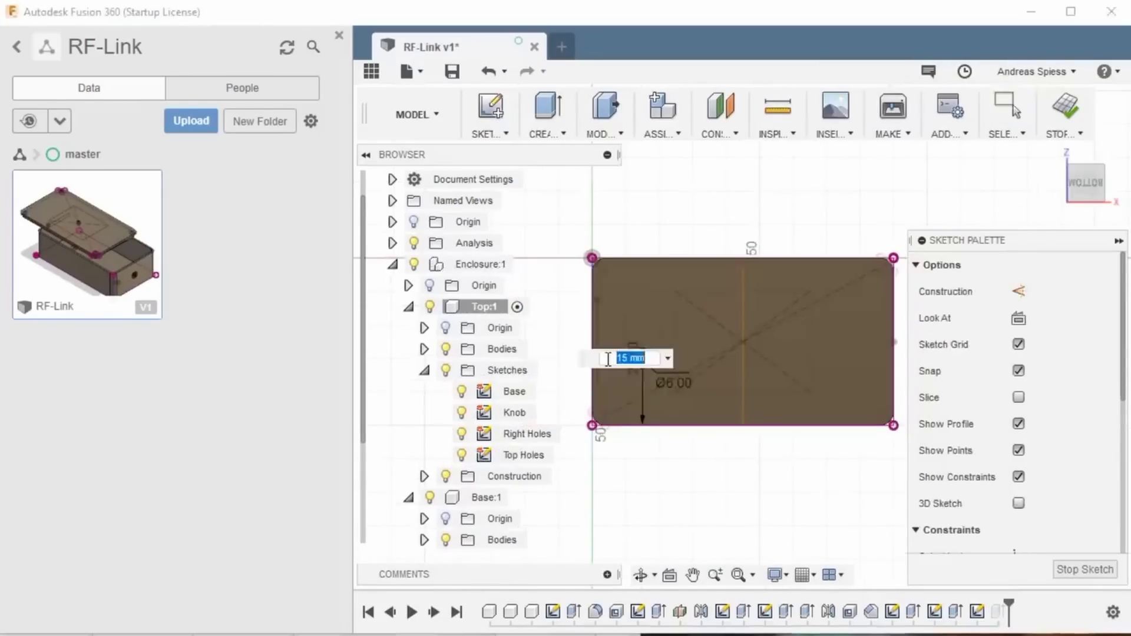
{"action": "type", "text": "len"}
{"action": "key", "text": "Return"}
{"action": "key", "text": "Return"}
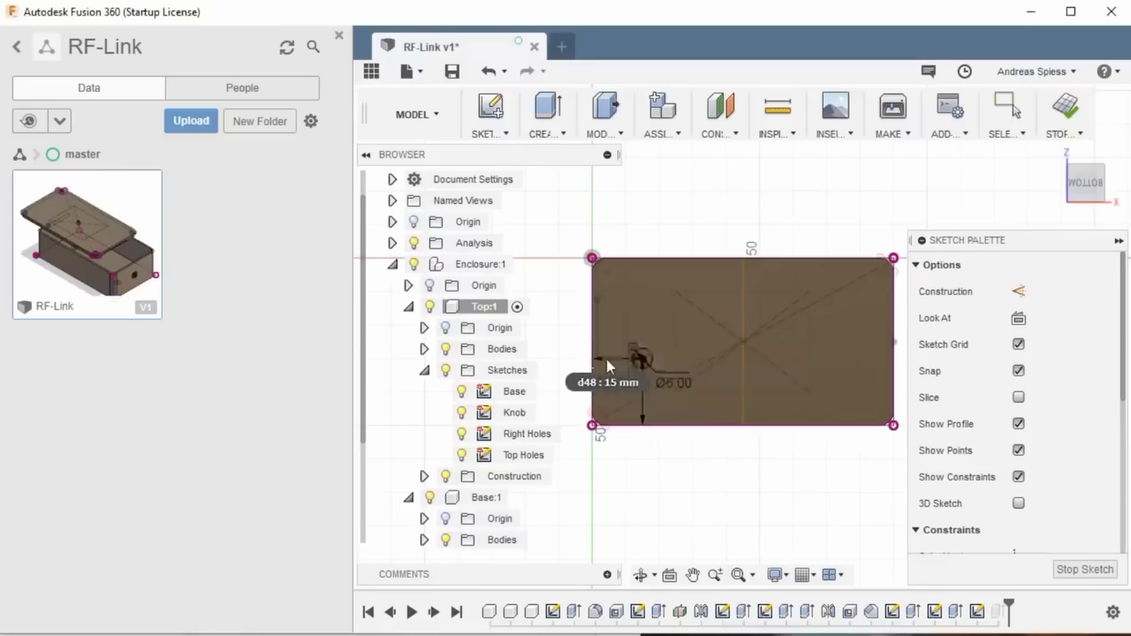
{"action": "left_click", "coordinate": [744, 357]}
{"action": "left_click", "coordinate": [744, 423]}
{"action": "left_click", "coordinate": [744, 393]}
{"action": "type", "text": "w"}
{"action": "key", "text": "Return"}
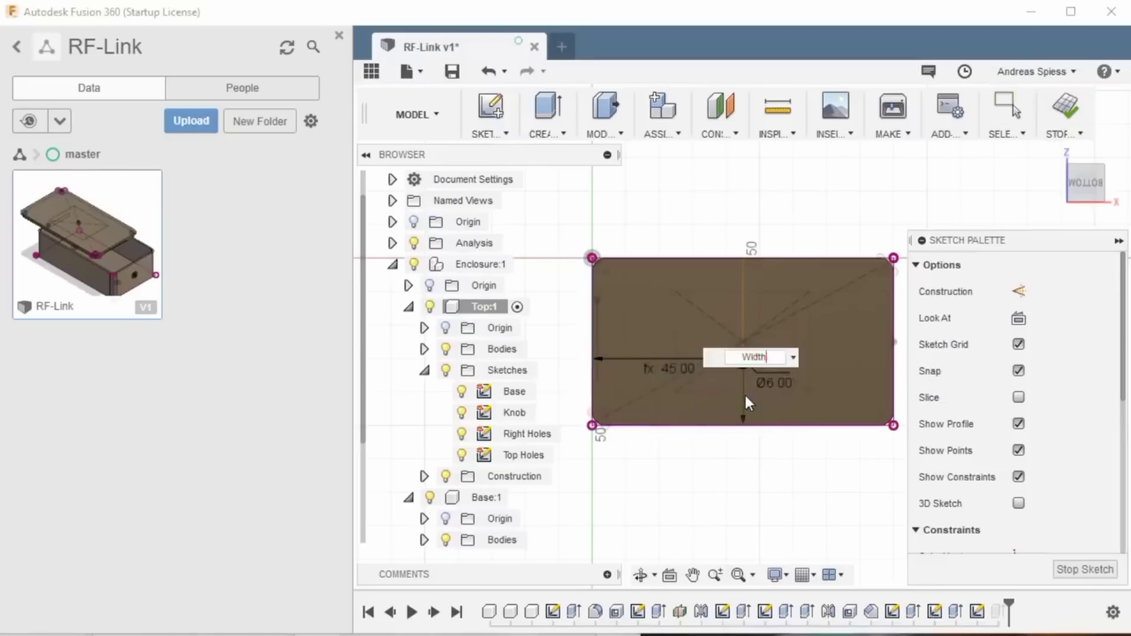
{"action": "key", "text": "Return"}
{"action": "left_click", "coordinate": [781, 369]}
{"action": "key", "text": "Return"}
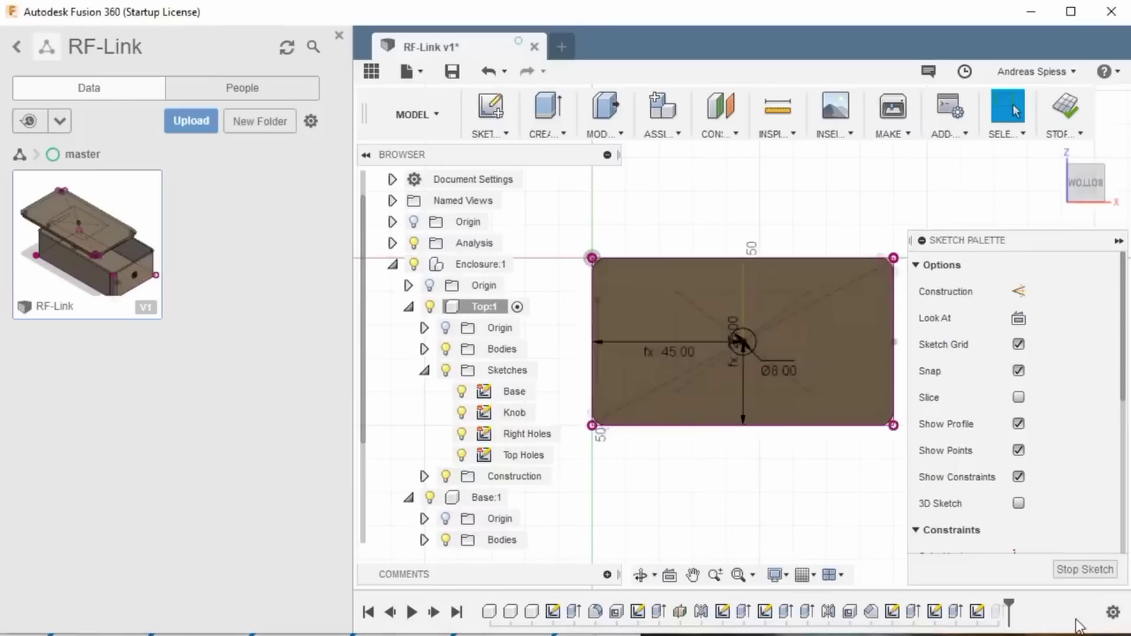
Step: Draw a two-point rectangle above the hole and dimension its bottom edge to 18 mm
{"action": "left_click", "coordinate": [500, 134]}
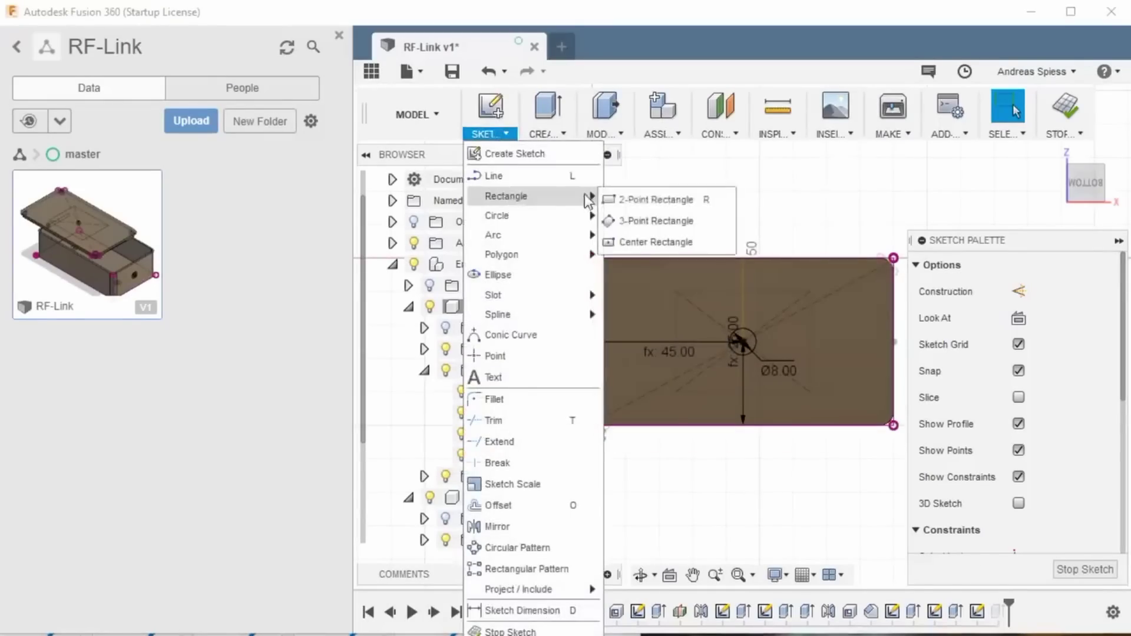
{"action": "left_click", "coordinate": [621, 199]}
{"action": "left_click", "coordinate": [632, 285]}
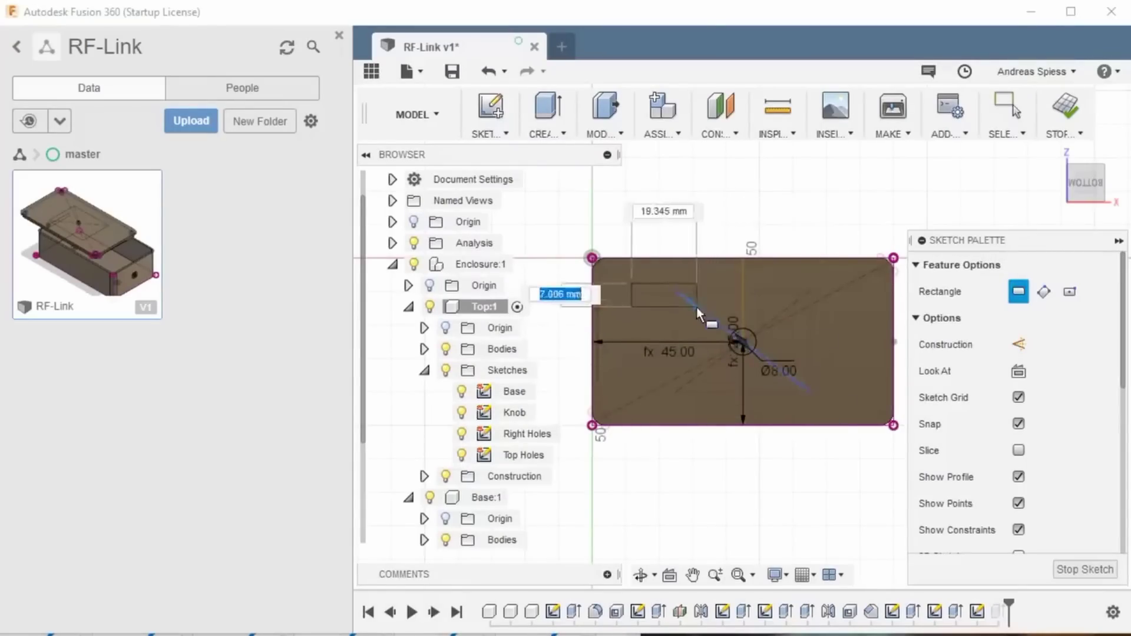
{"action": "left_click", "coordinate": [697, 306]}
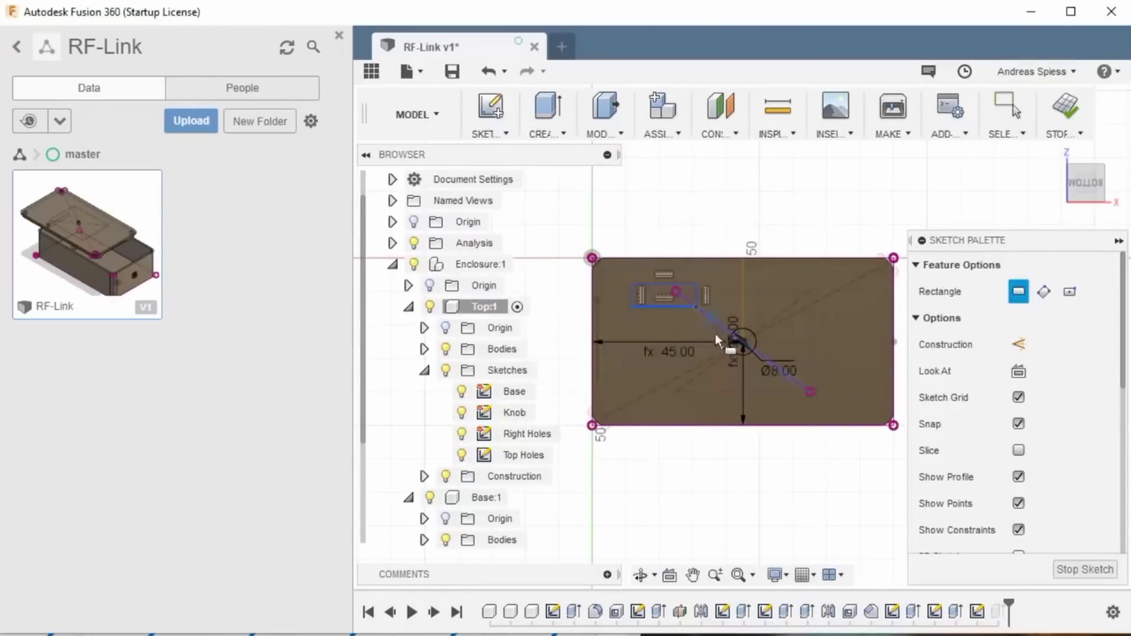
{"action": "key", "text": "Escape"}
{"action": "left_click", "coordinate": [662, 307]}
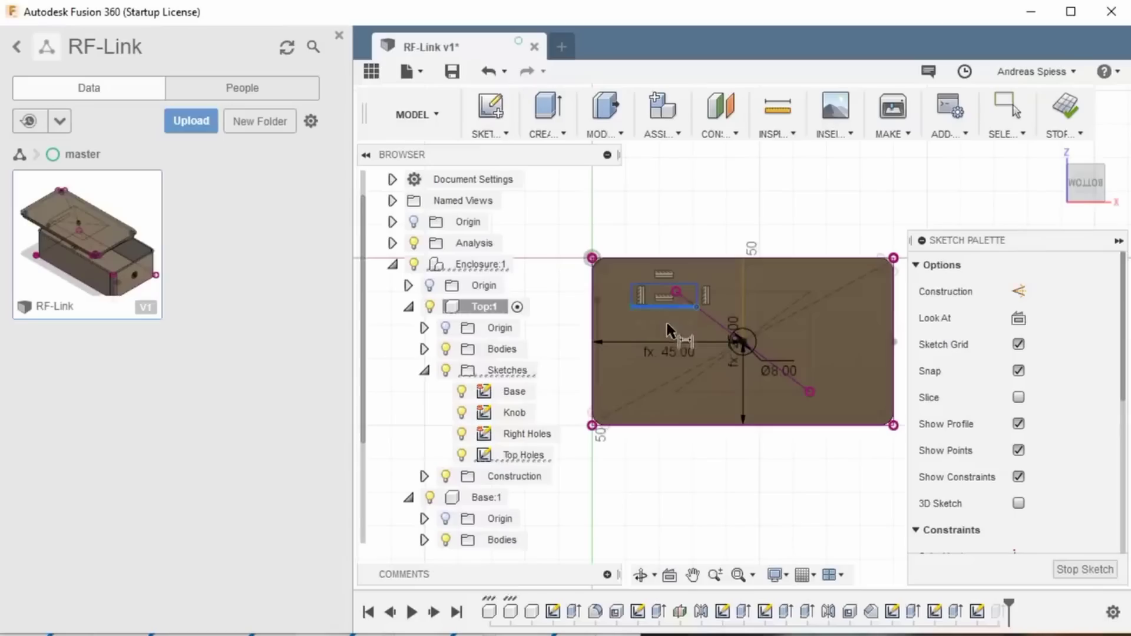
{"action": "left_click", "coordinate": [668, 328]}
{"action": "type", "text": "18"}
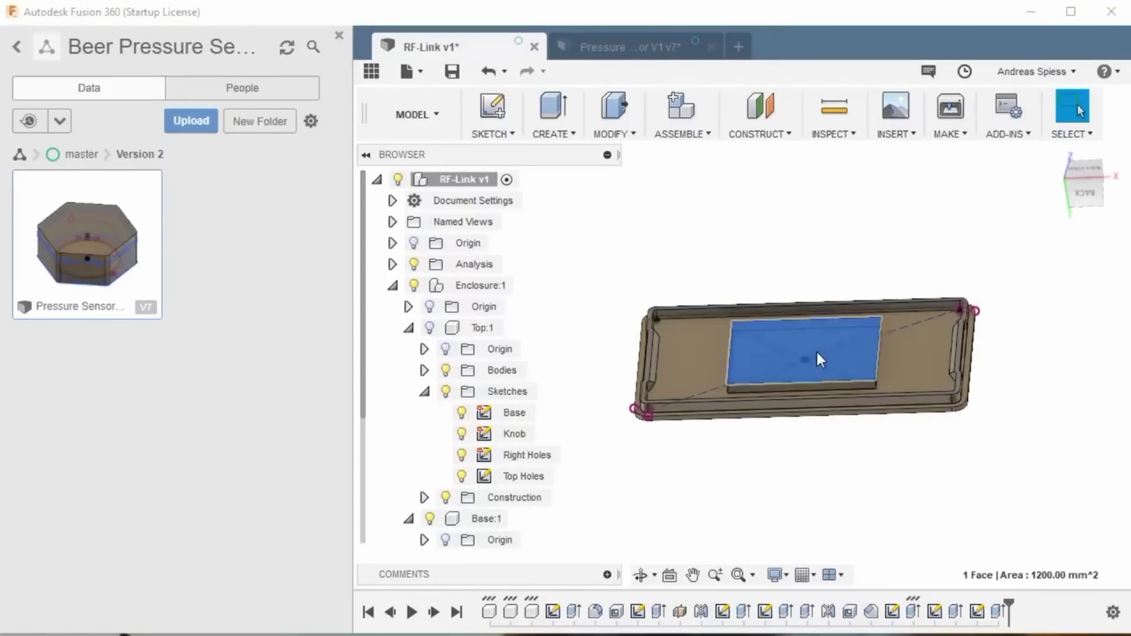
Step: Edit the rectangular pad's extrusion to a 3 mm distance
{"action": "right_click", "coordinate": [818, 354]}
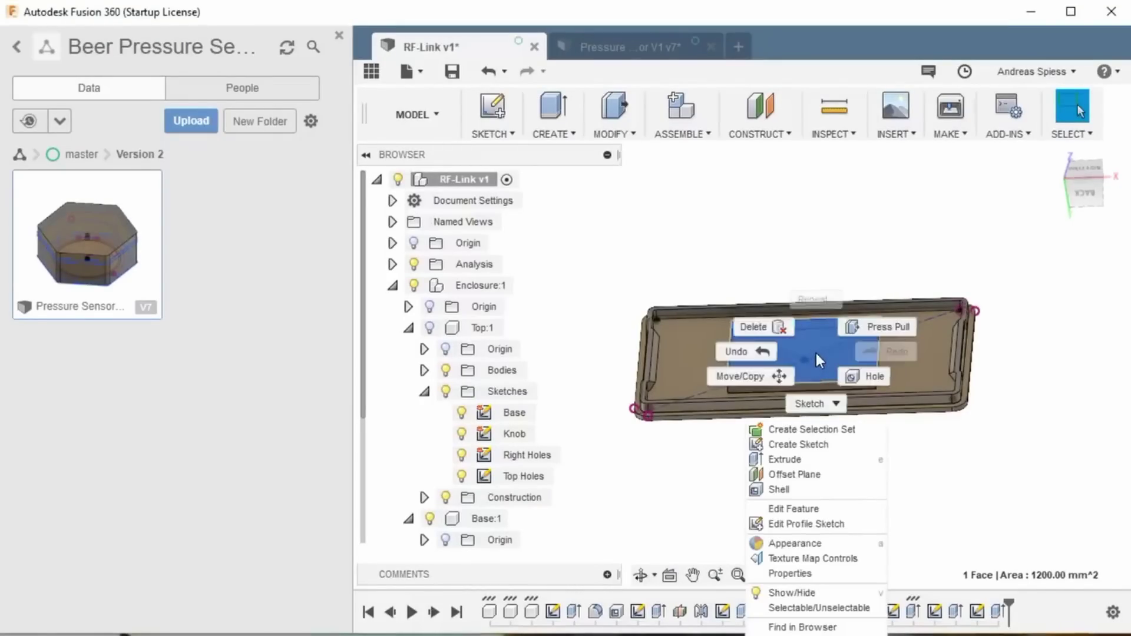
{"action": "left_click", "coordinate": [798, 524]}
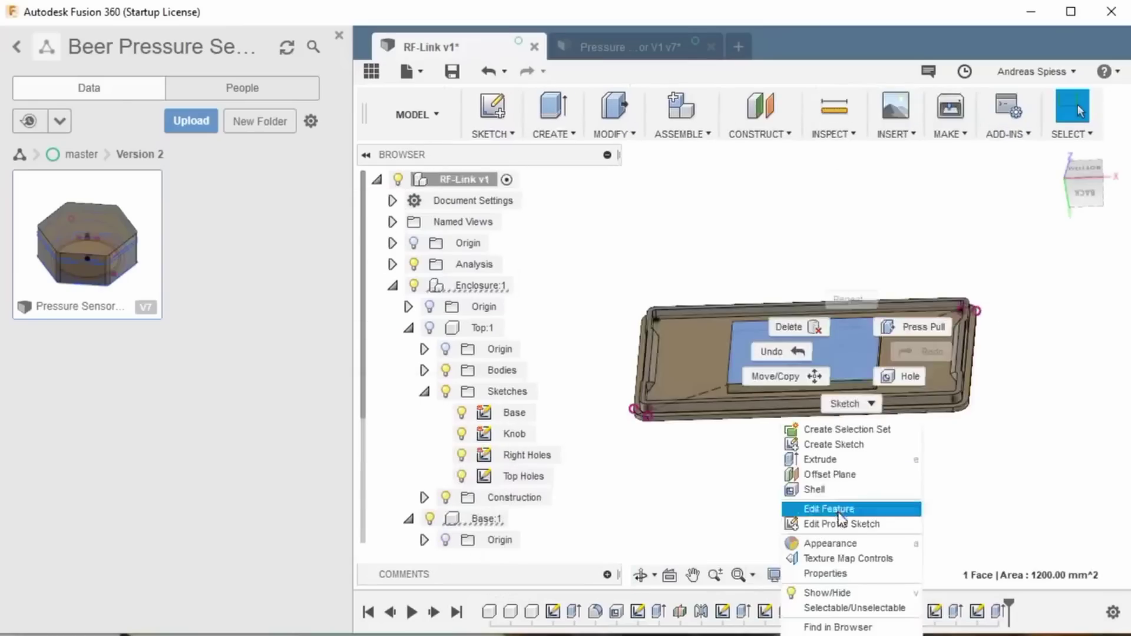
{"action": "left_click", "coordinate": [824, 505]}
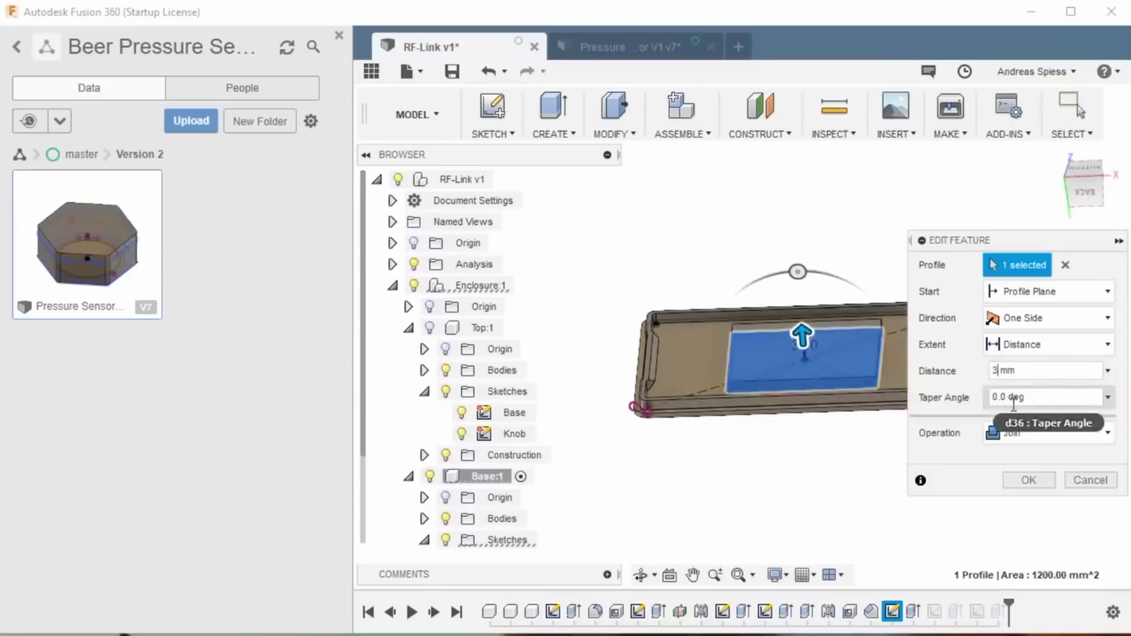
{"action": "key", "text": "Return"}
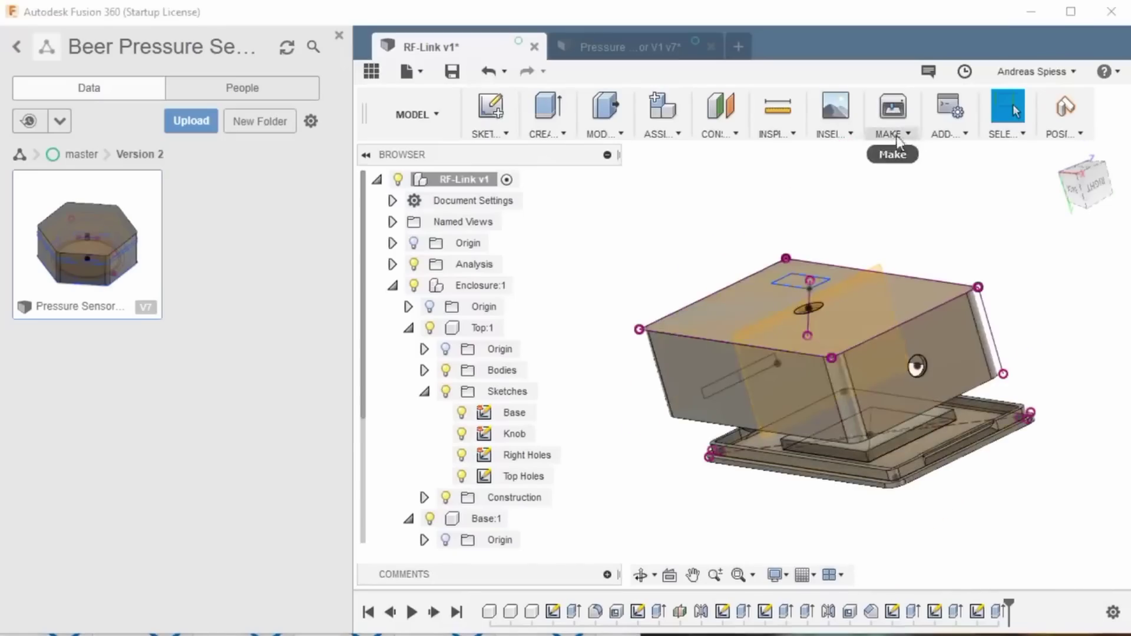
Step: Export the Top:1 lid body as Top.stl to Downloads, without sending it to the print utility
{"action": "left_click", "coordinate": [899, 140]}
{"action": "left_click", "coordinate": [903, 147]}
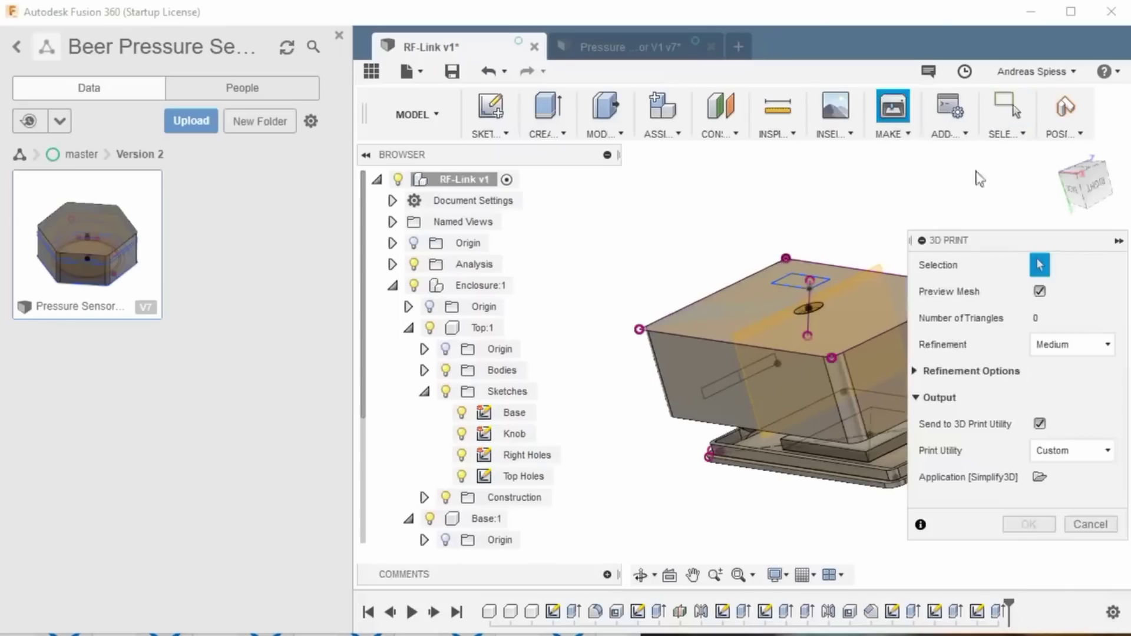
{"action": "left_click", "coordinate": [815, 312]}
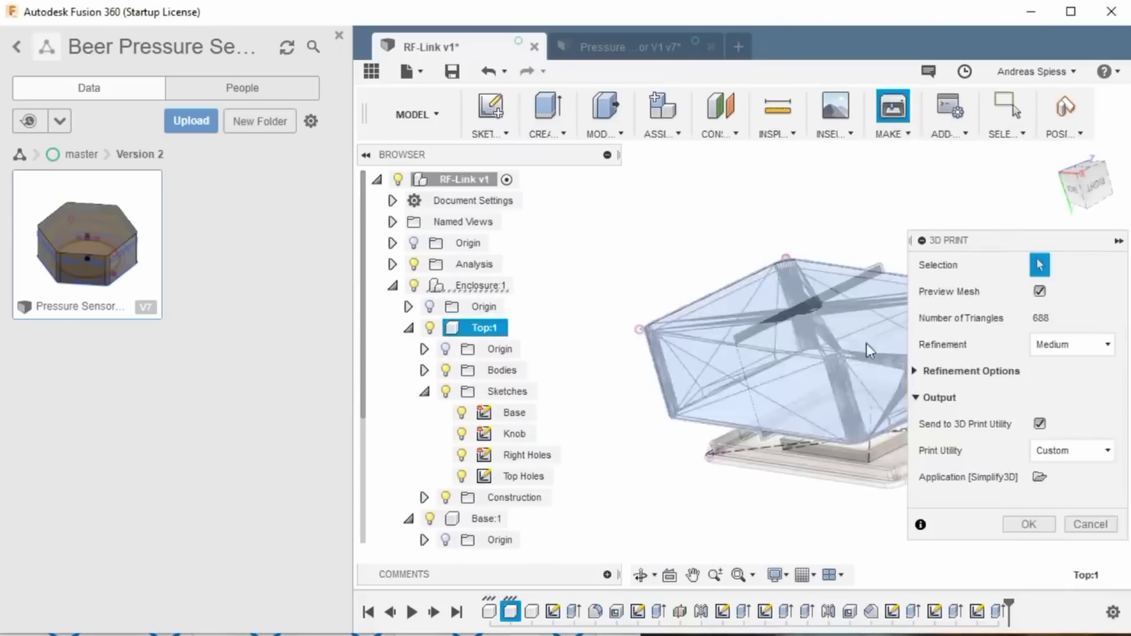
{"action": "left_click", "coordinate": [1040, 425]}
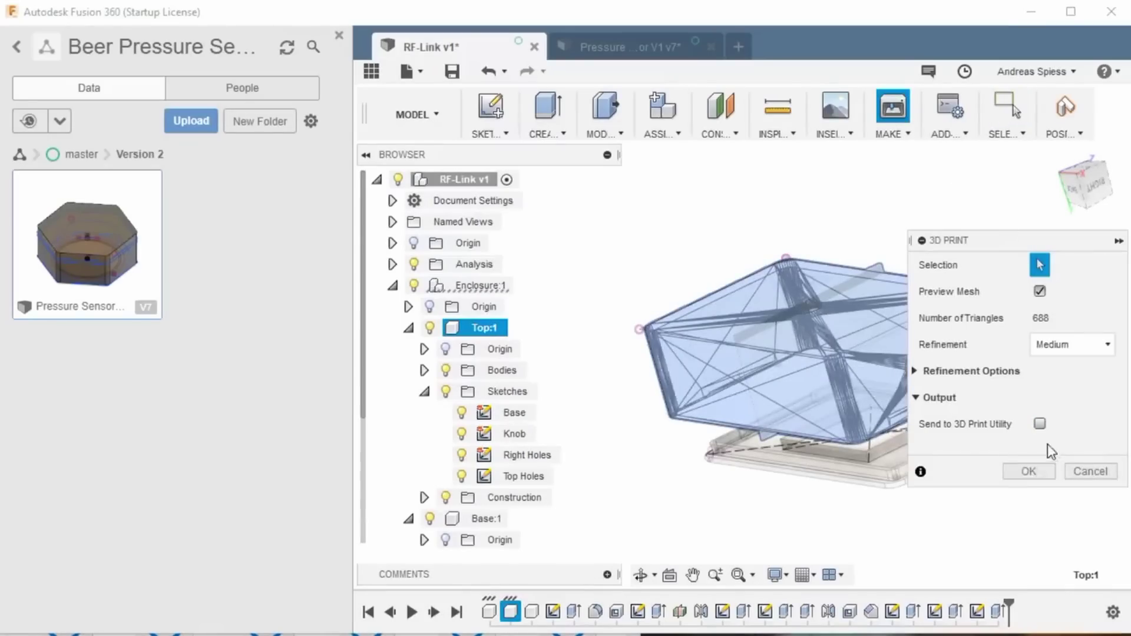
{"action": "left_click", "coordinate": [1030, 471]}
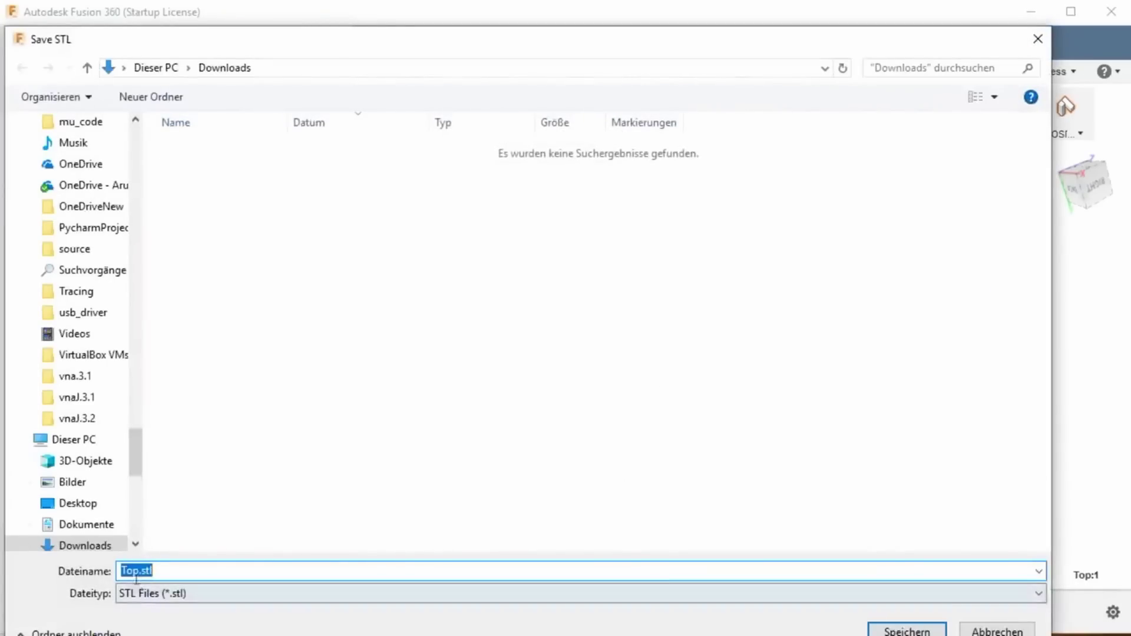
{"action": "left_click", "coordinate": [907, 631]}
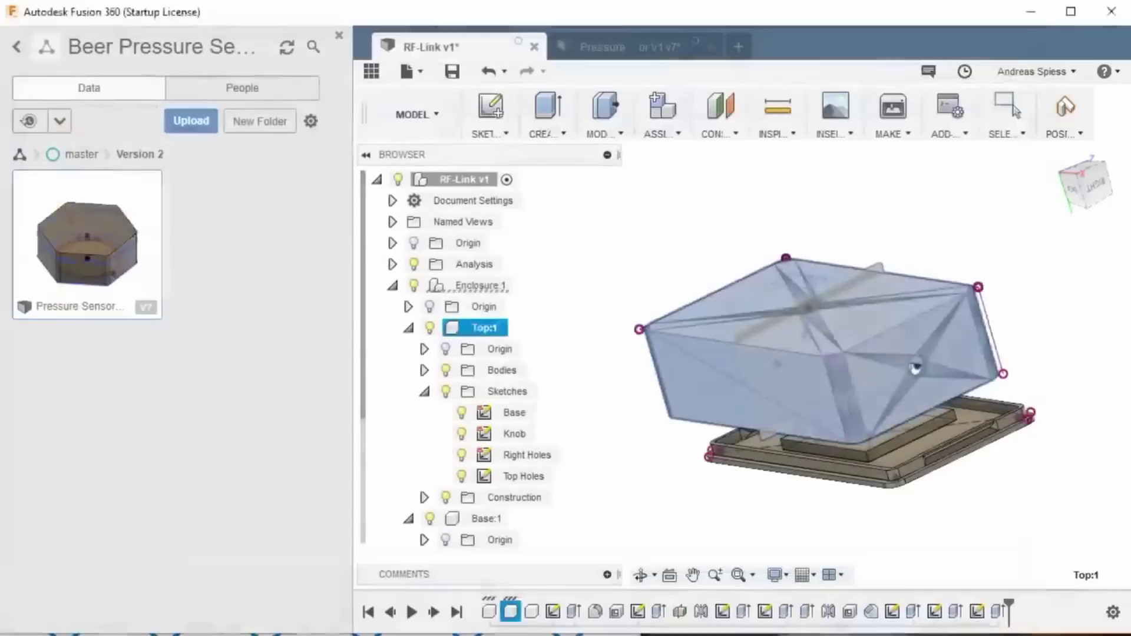
Step: Start another 3D Print export with the Base:1 body selected
{"action": "left_click", "coordinate": [895, 131]}
{"action": "left_click", "coordinate": [896, 148]}
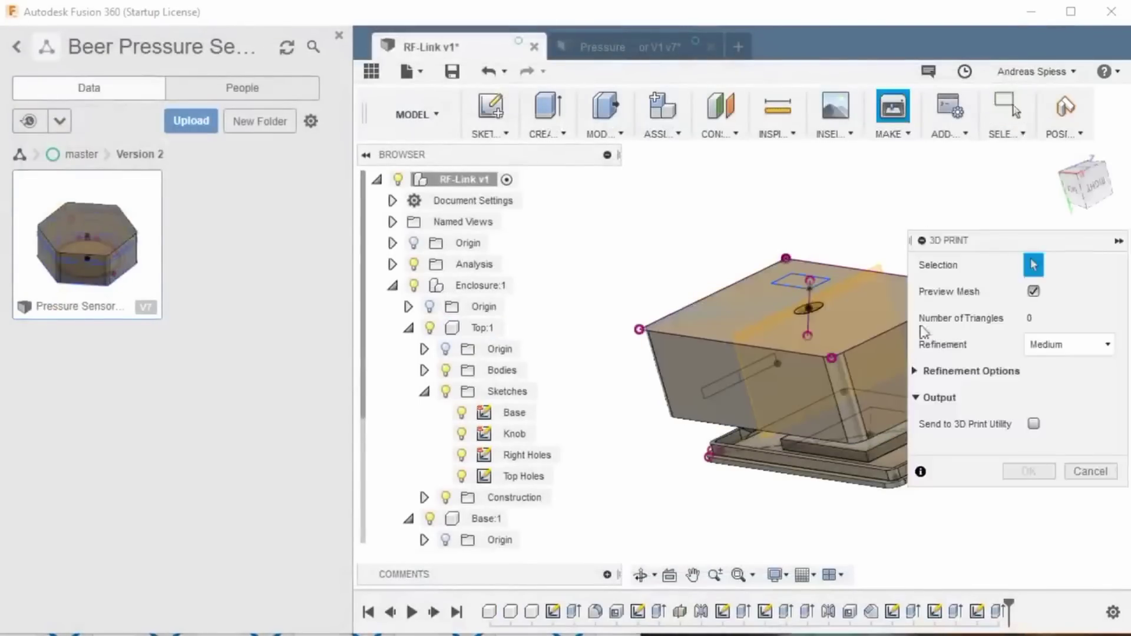
{"action": "left_click", "coordinate": [891, 470]}
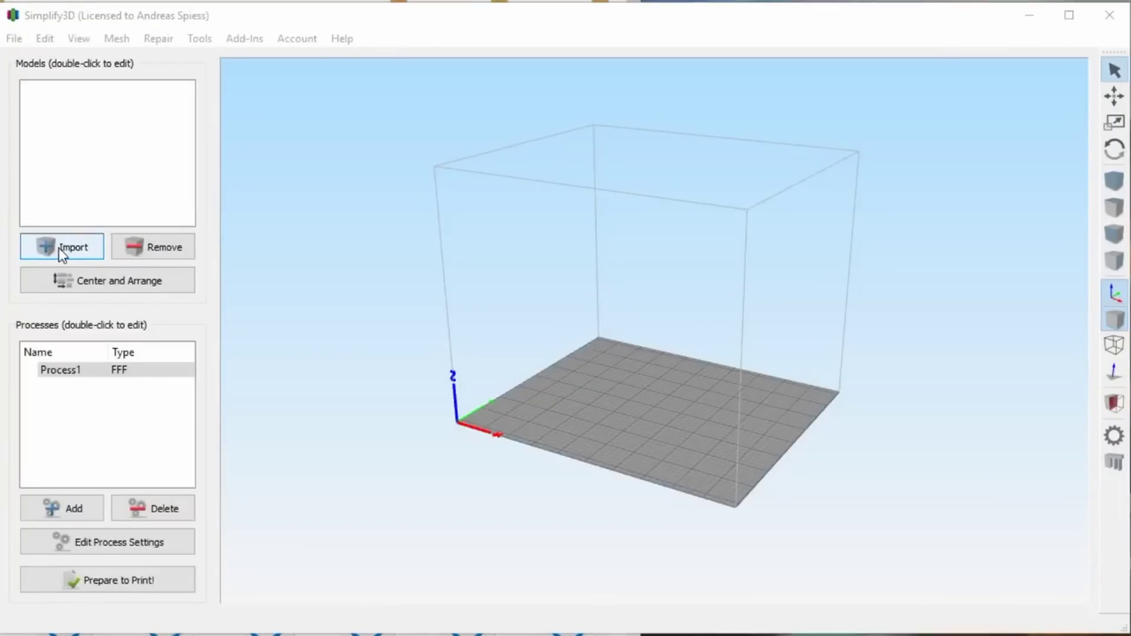
Step: Import the Lid and Box models into Simplify3D
{"action": "left_click", "coordinate": [62, 253]}
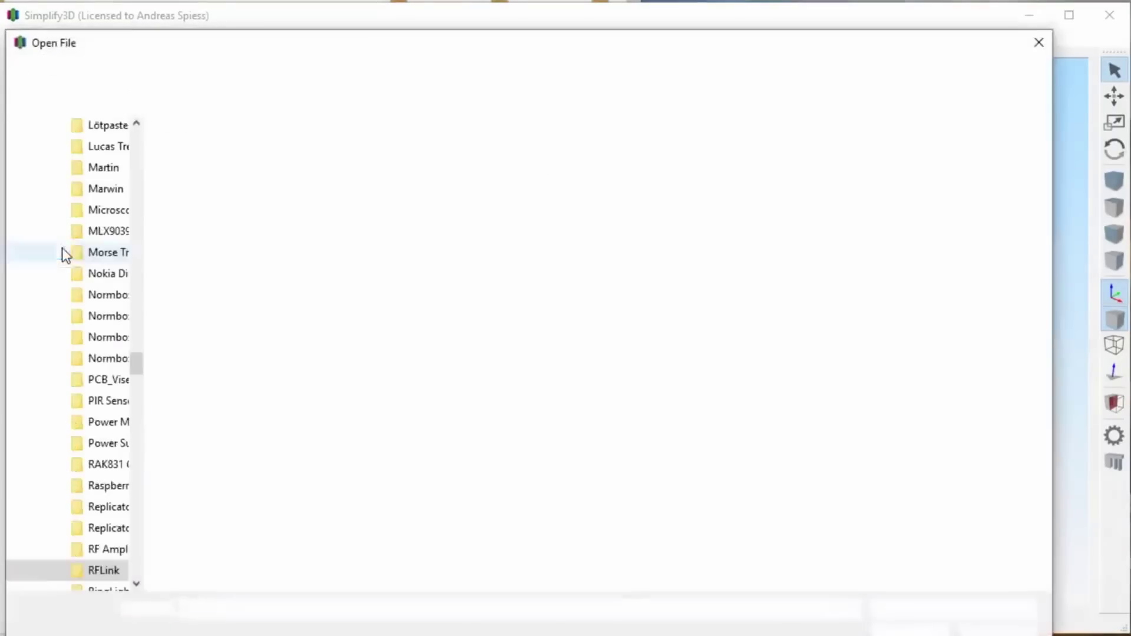
{"action": "double_click", "coordinate": [195, 152]}
{"action": "left_click", "coordinate": [63, 247]}
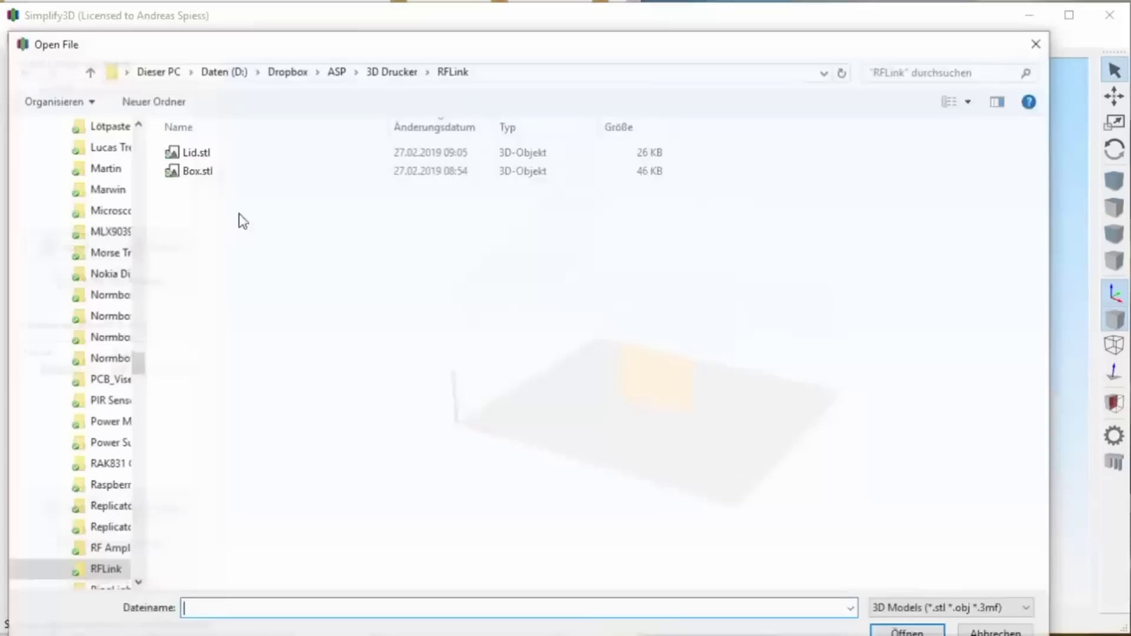
{"action": "double_click", "coordinate": [187, 169]}
Step: Lay both models flat with X rotations of -90° (Box) and 90° (Lid), then centre and arrange them
{"action": "double_click", "coordinate": [648, 381]}
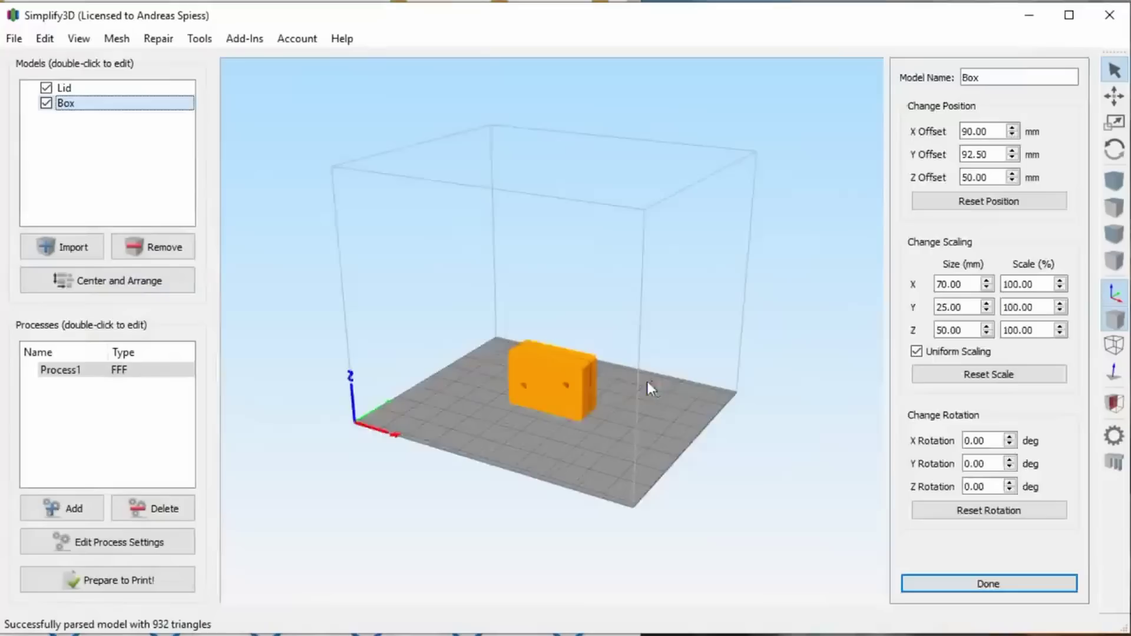
{"action": "key", "text": "Return"}
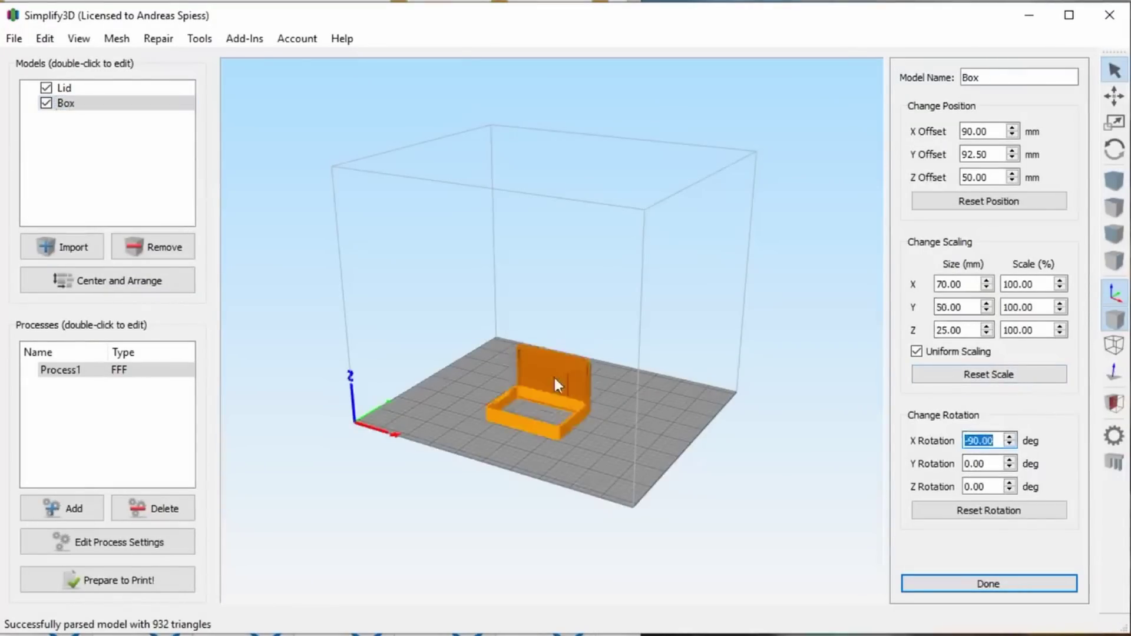
{"action": "left_click", "coordinate": [554, 377]}
{"action": "type", "text": "9"}
{"action": "key", "text": "Return"}
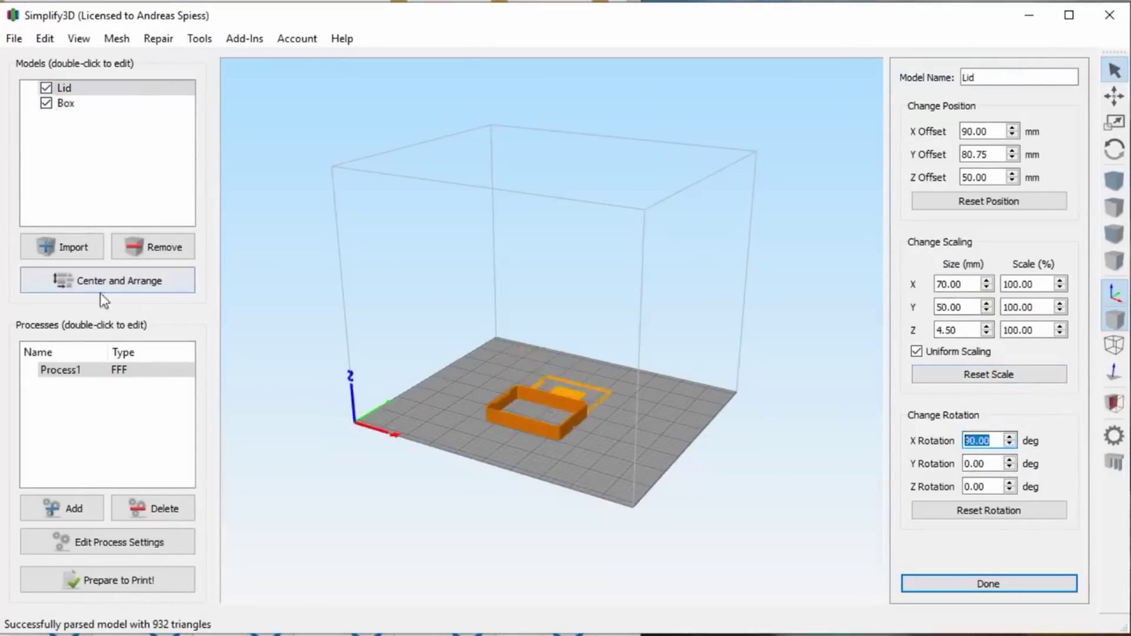
{"action": "left_click", "coordinate": [102, 290]}
Step: Slice the models and save the toolpaths over the existing a.gcode file
{"action": "left_click", "coordinate": [118, 581]}
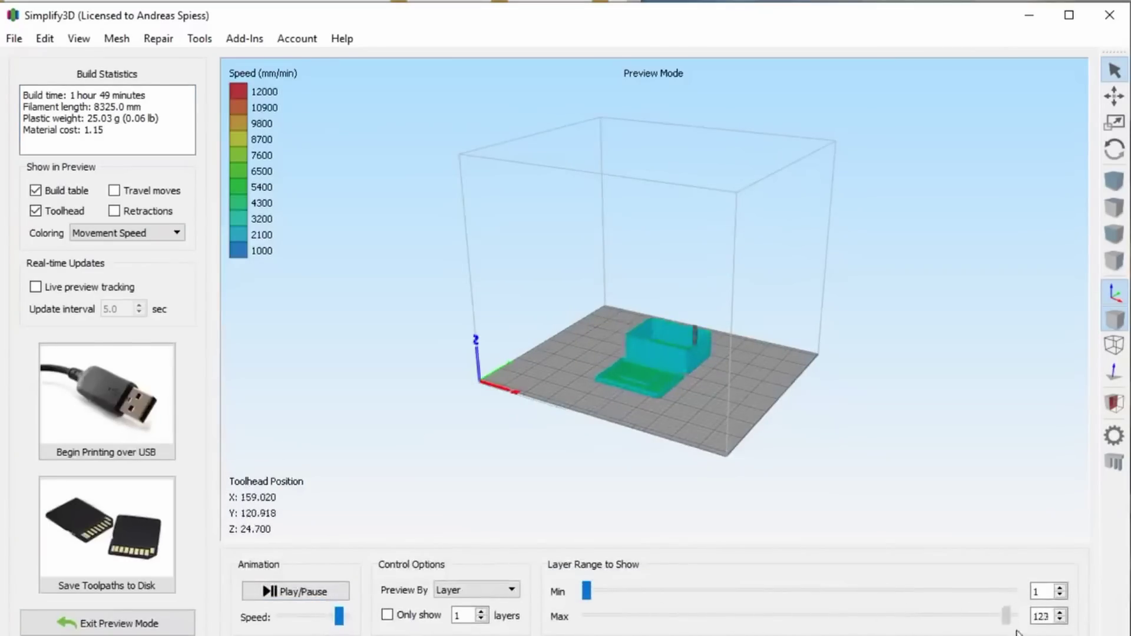
{"action": "left_click", "coordinate": [160, 523]}
{"action": "double_click", "coordinate": [194, 150]}
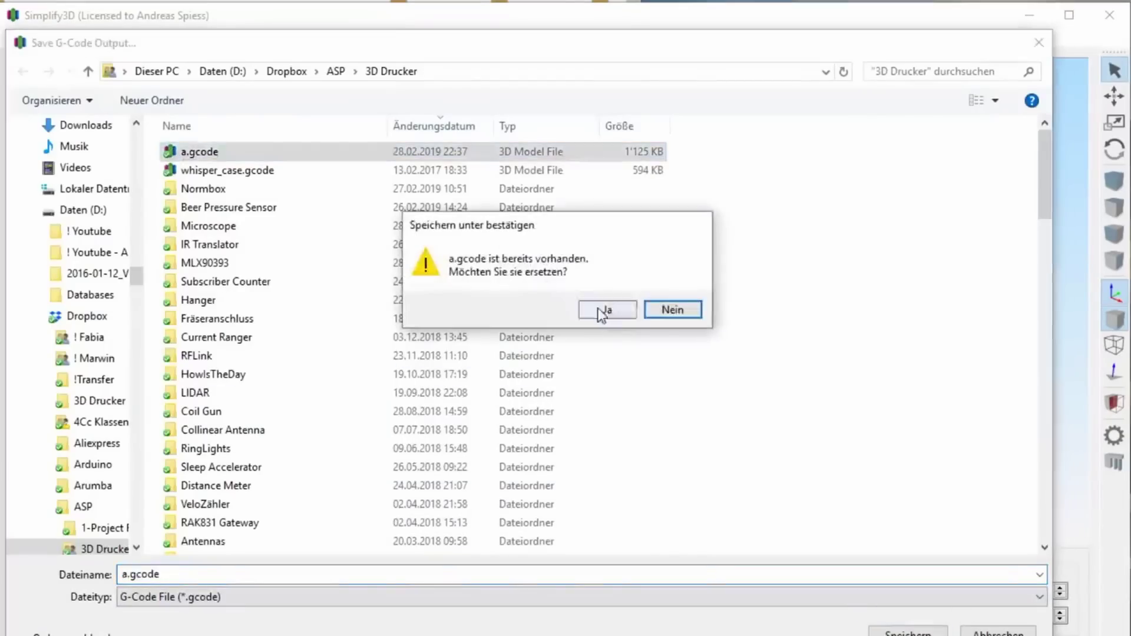